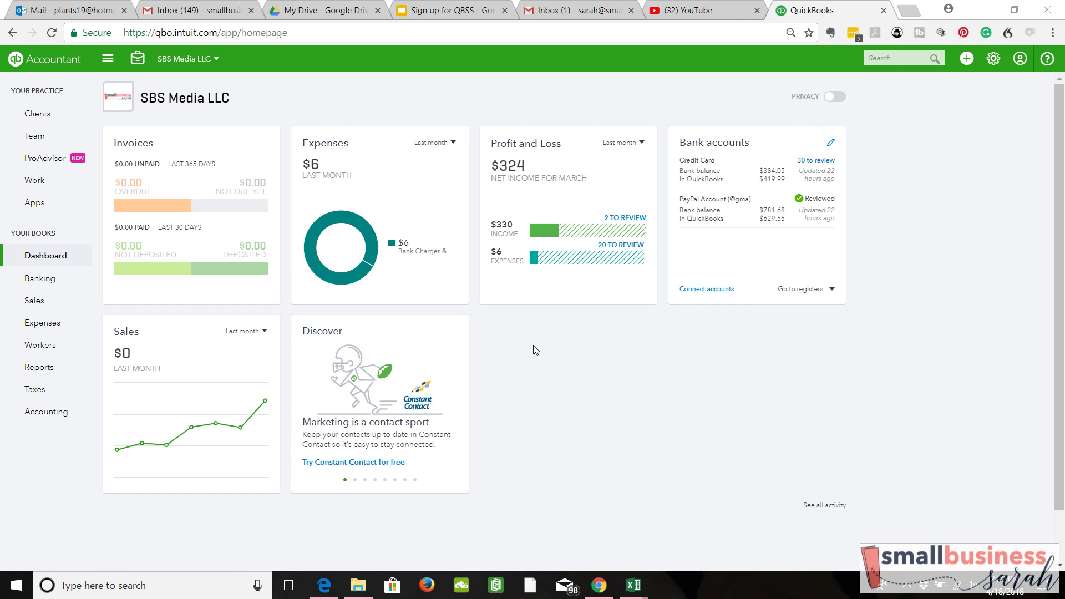
Open the register of the Credit Card bank account and examine its entries down to the opening balance
left_click(62, 277)
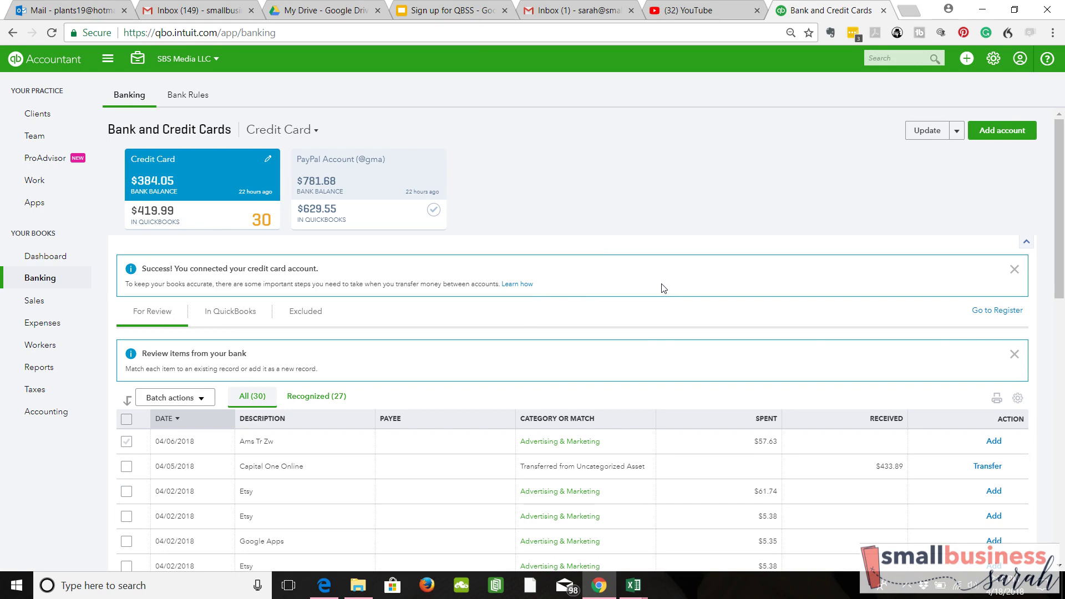
left_click(987, 315)
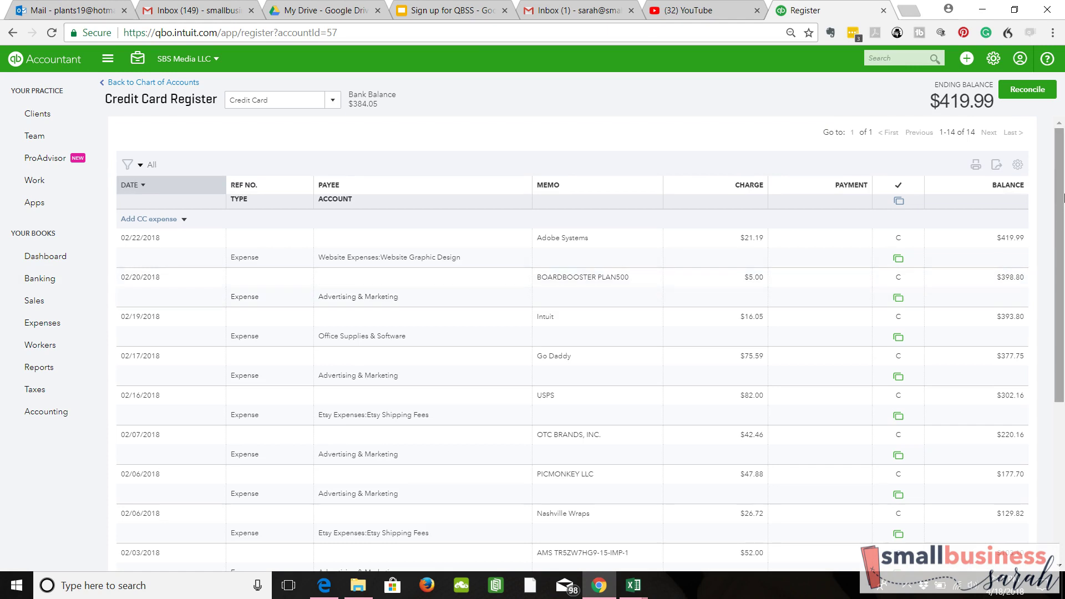
scroll(1063, 196, "down", 5)
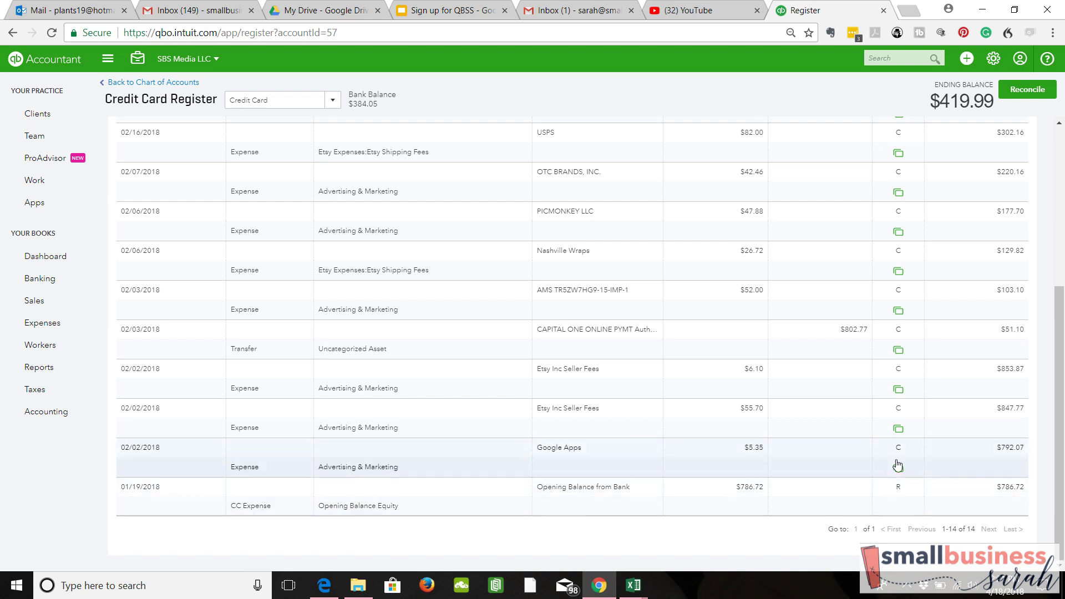
left_click_drag(1061, 474, 1060, 411)
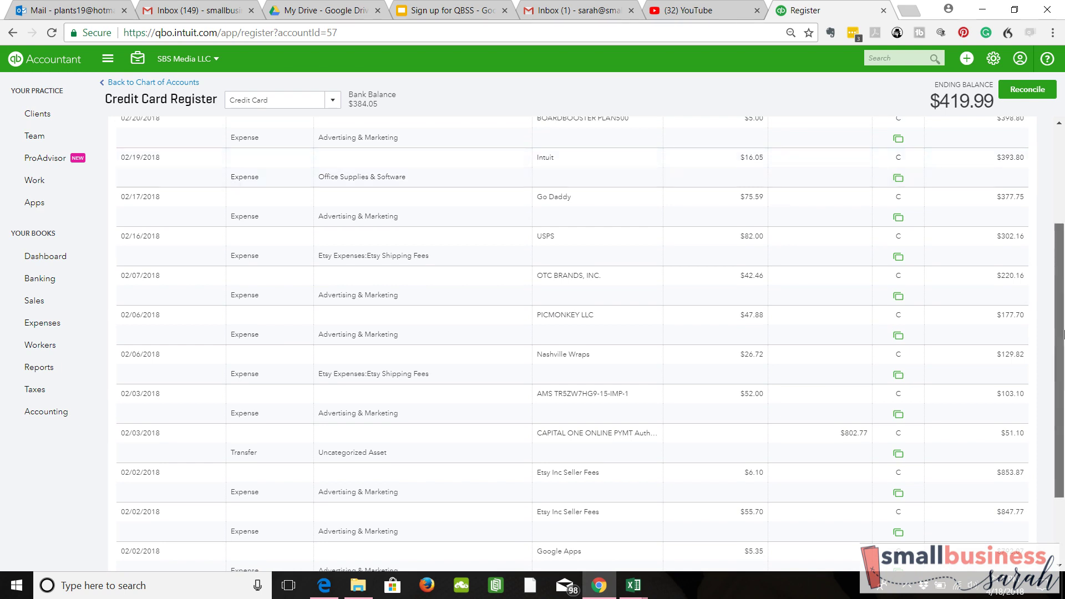
scroll(1008, 462, "down", 2)
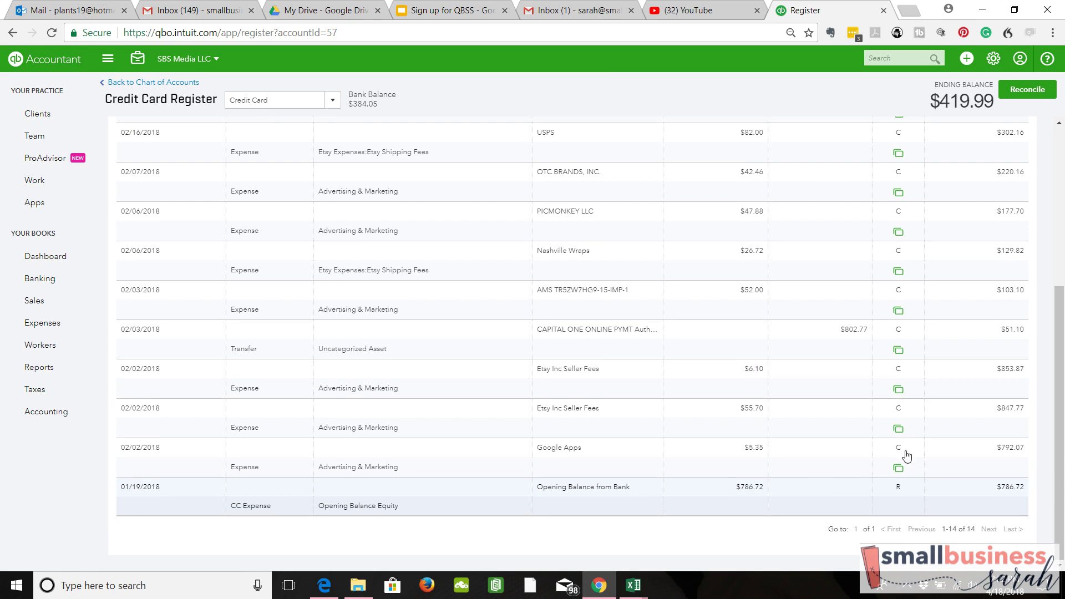
left_click_drag(1060, 470, 1060, 313)
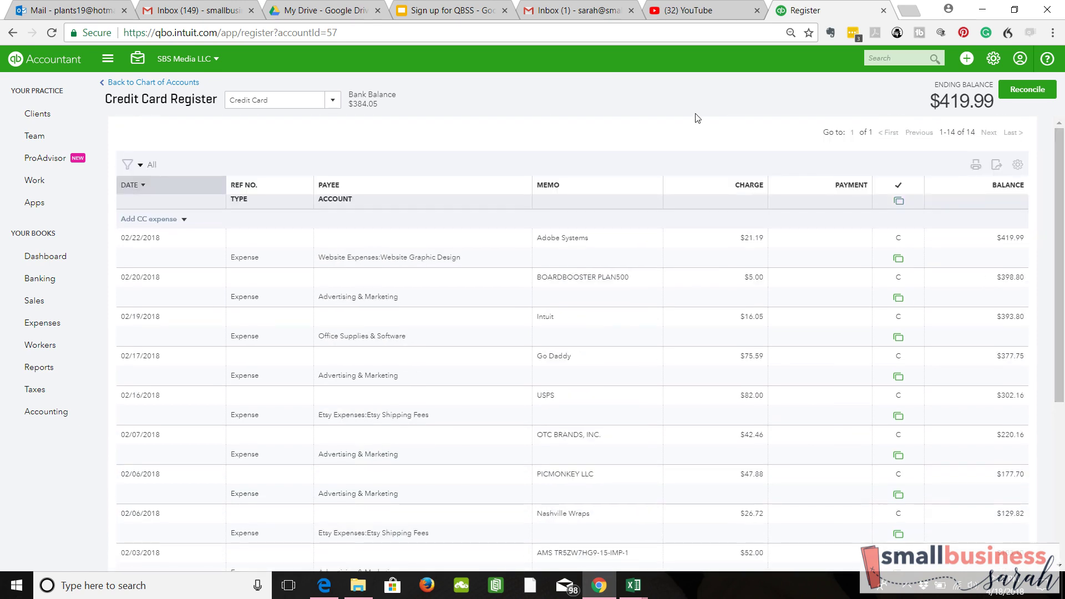
Switch to the PayPal Account register and delete its reconciled 02/01/2018 "Opening Balance from Bank" deposit
left_click(333, 101)
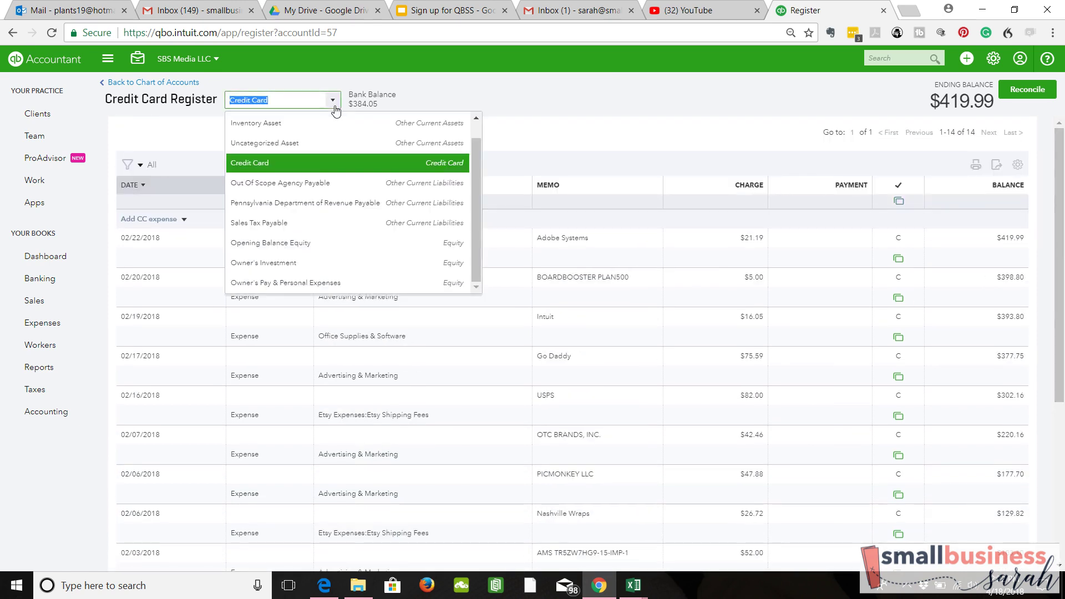
left_click_drag(473, 197, 470, 148)
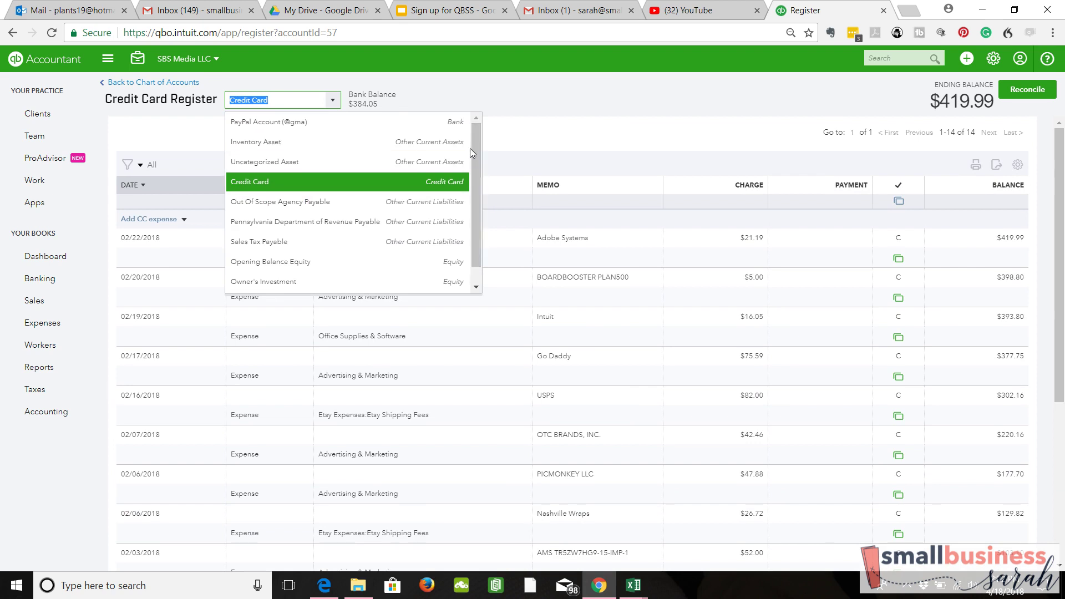
left_click(411, 125)
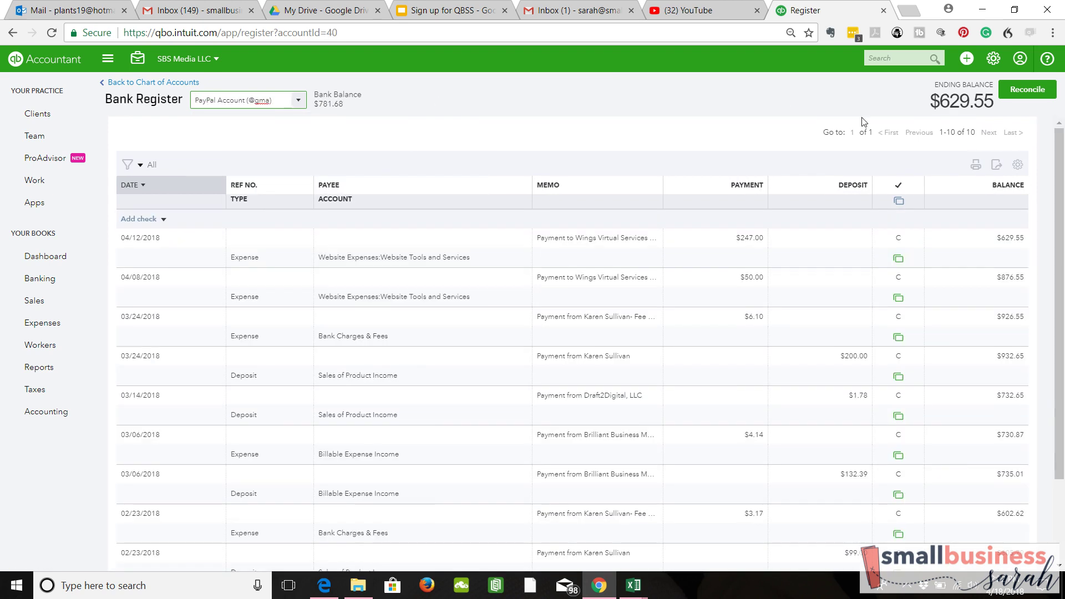
left_click_drag(1061, 169, 1060, 249)
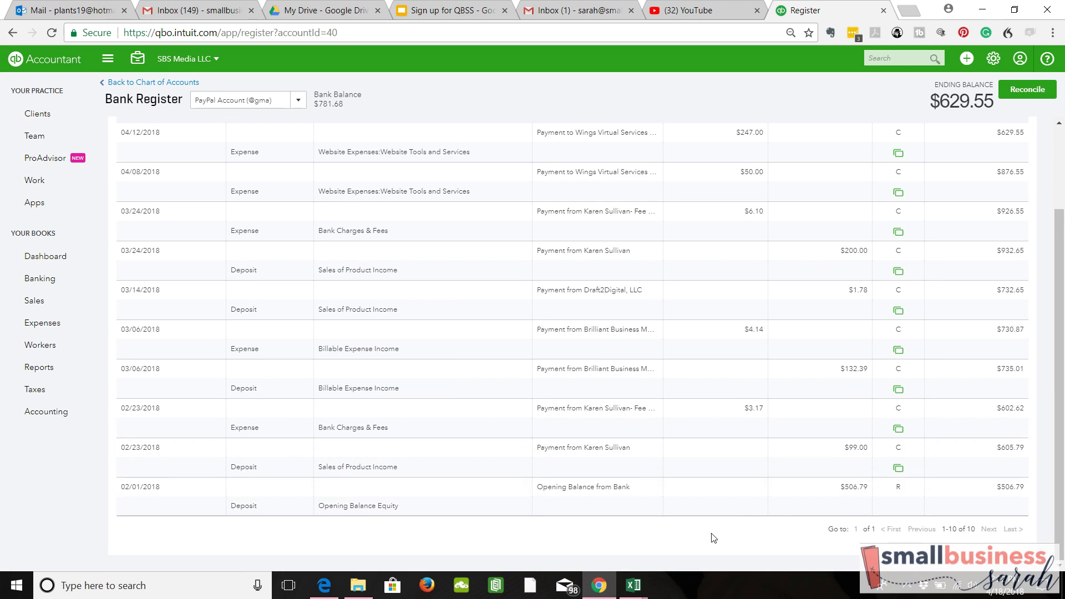
left_click(698, 501)
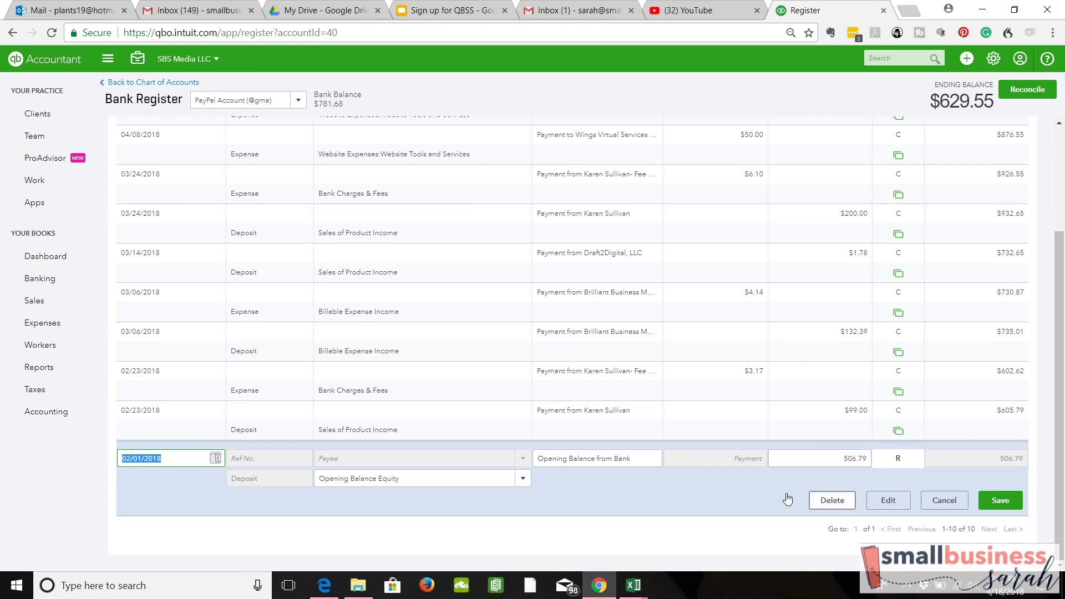
left_click(829, 503)
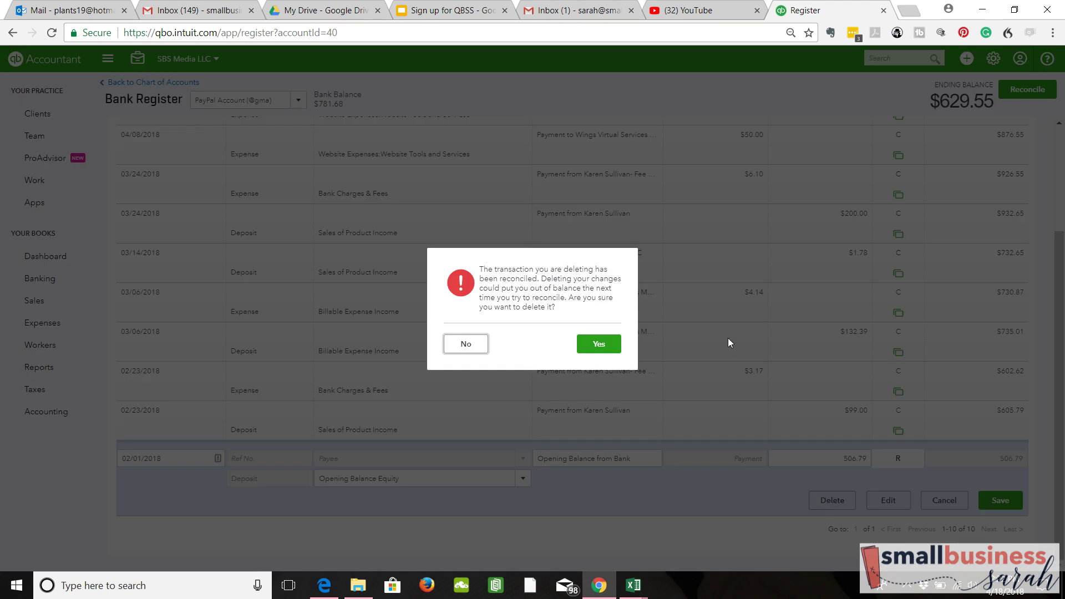
left_click(605, 347)
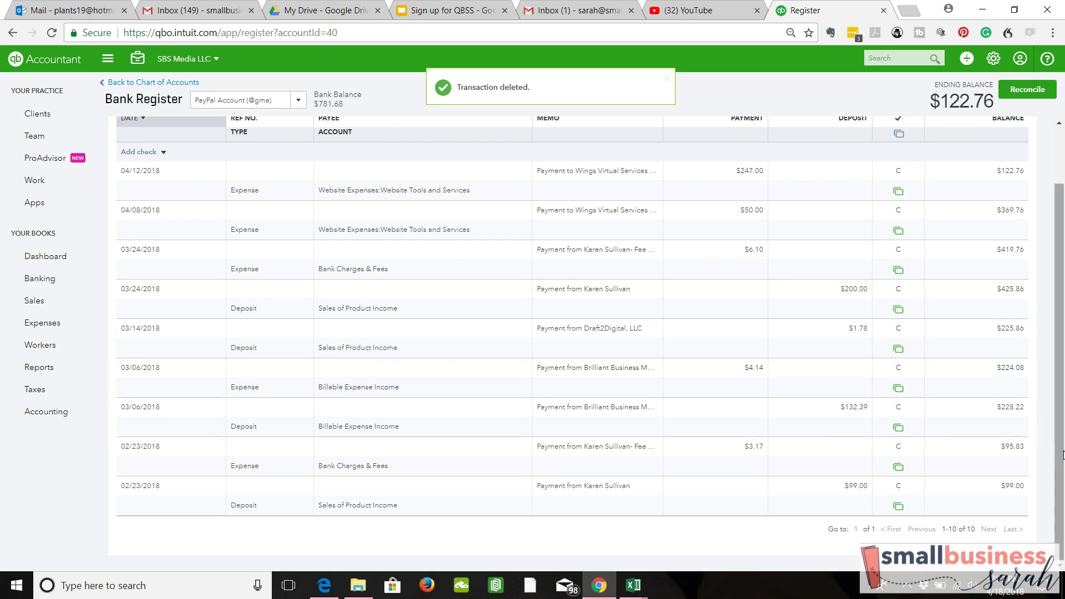
scroll(1059, 310, "up", 2)
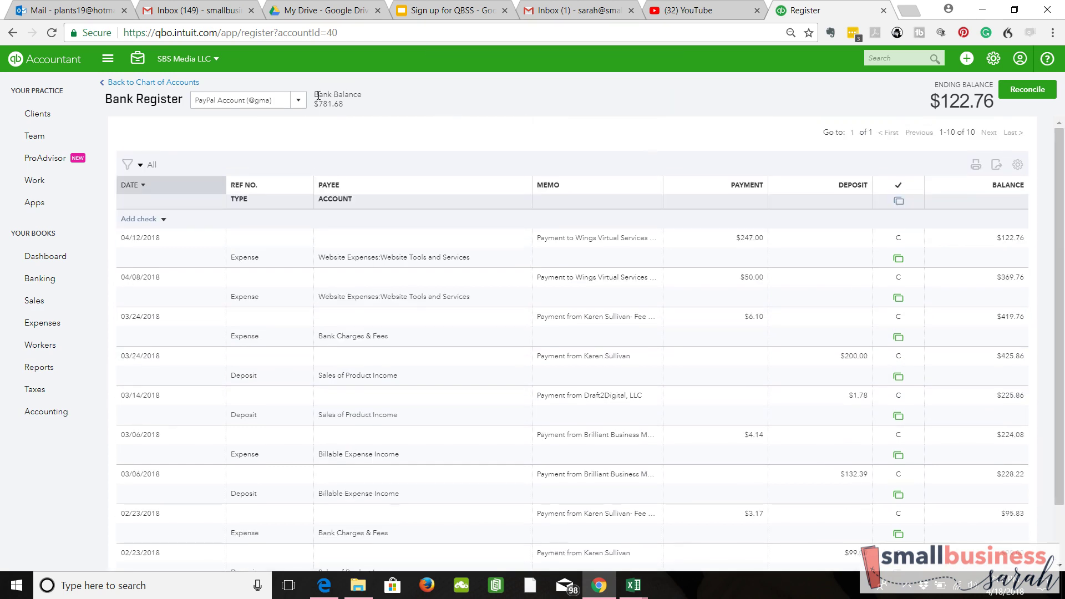
Switch to the Credit Card register and delete its reconciled 01/19/2018 "Opening Balance from Bank" CC expense
left_click(298, 101)
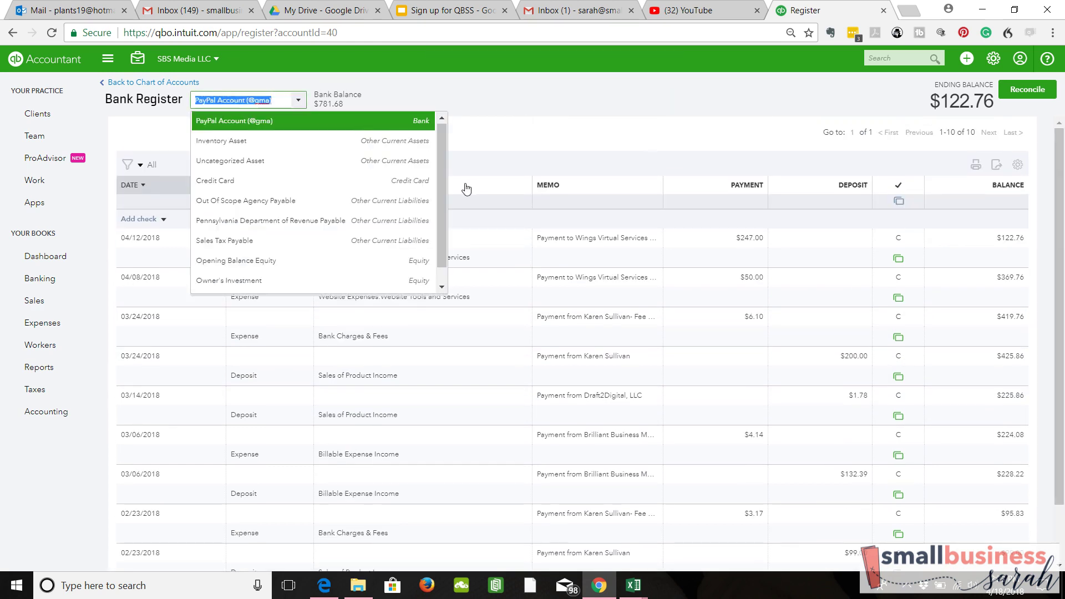
left_click_drag(441, 210, 440, 184)
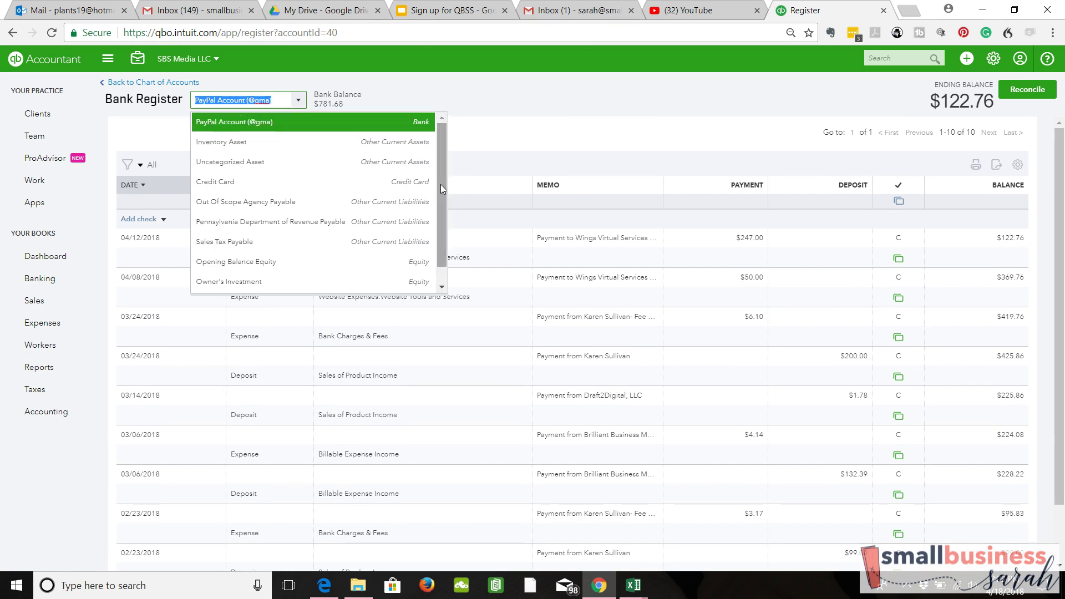
left_click(398, 182)
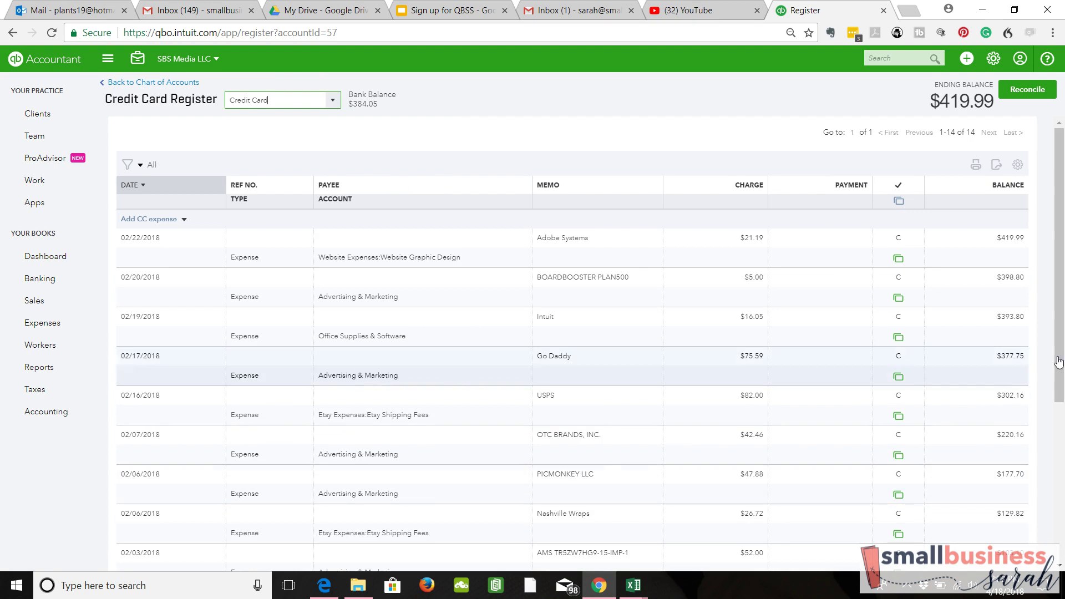
scroll(1061, 269, "down", 1)
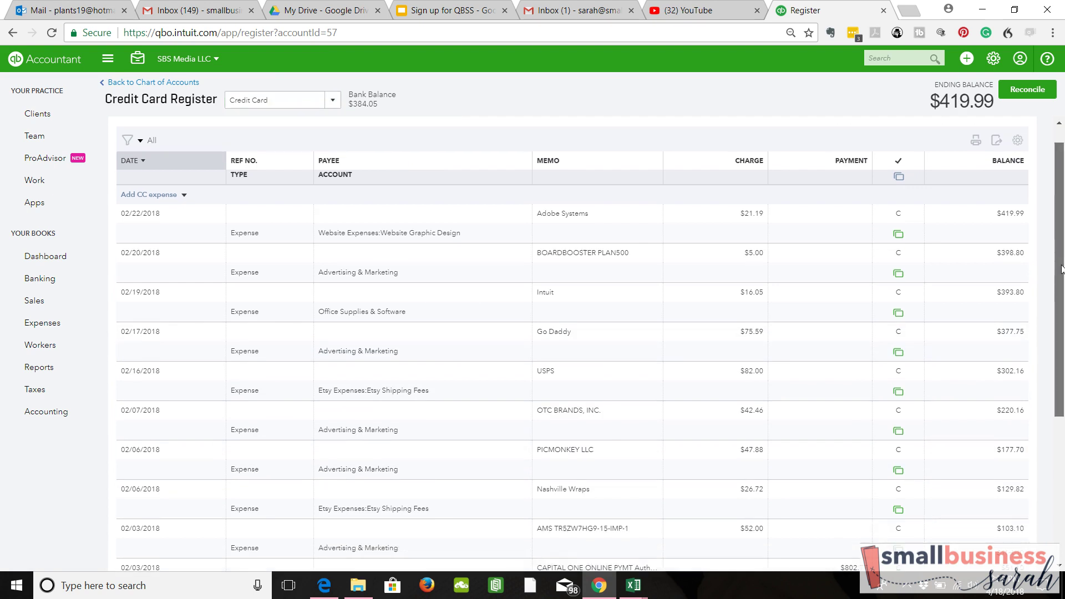
left_click_drag(1062, 269, 1063, 414)
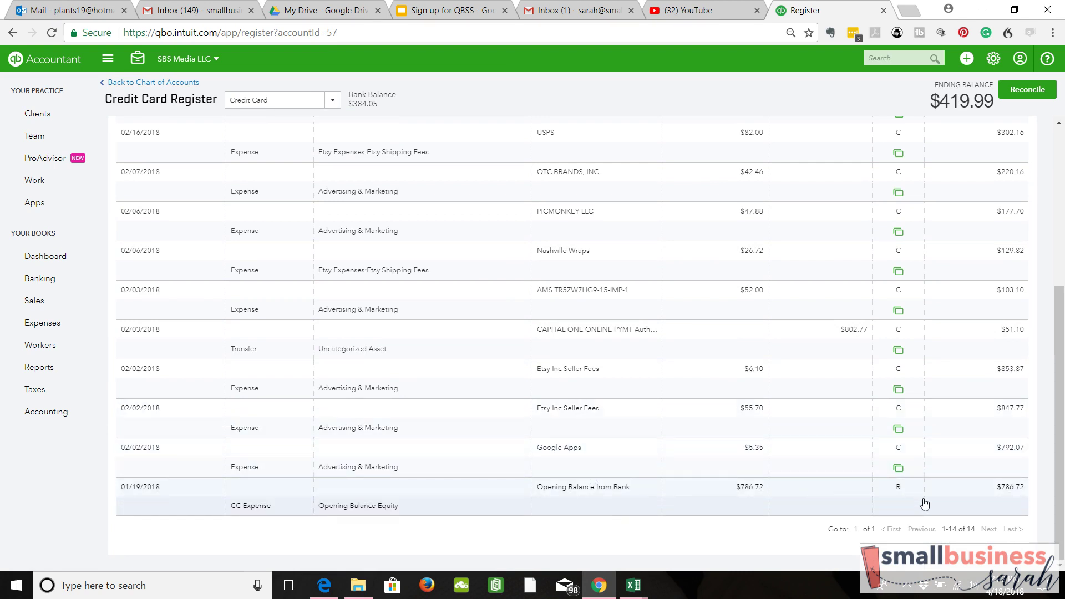
mouse_move(899, 494)
left_click(650, 498)
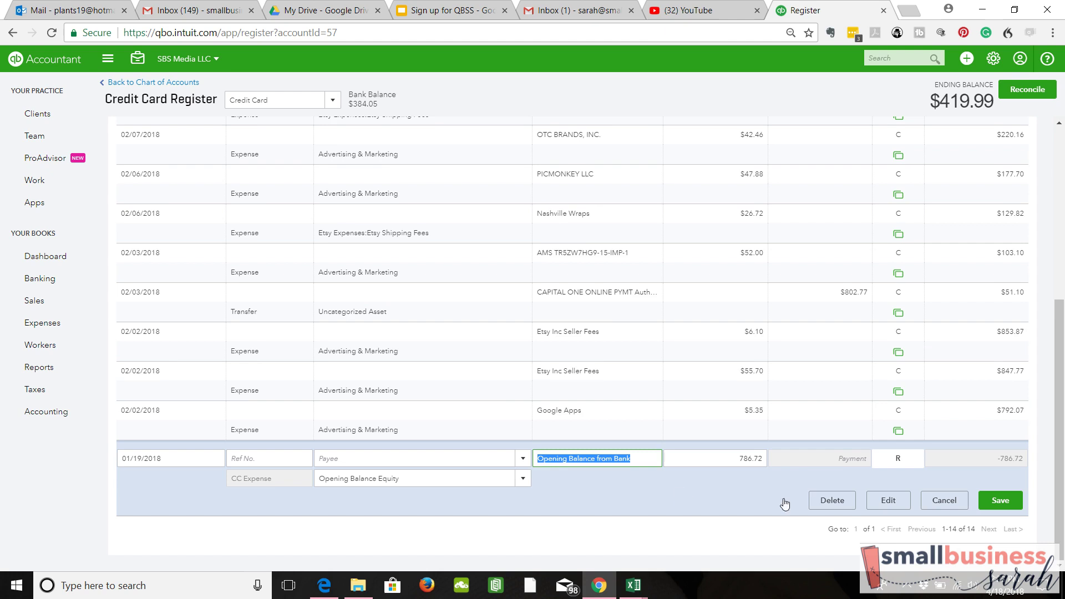
left_click(837, 505)
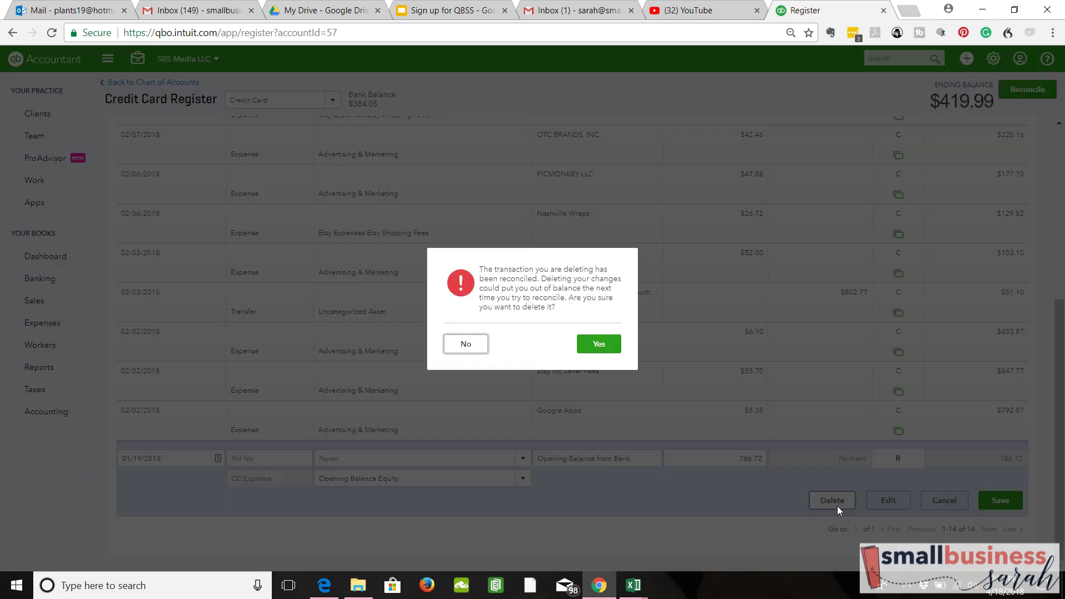
left_click(601, 348)
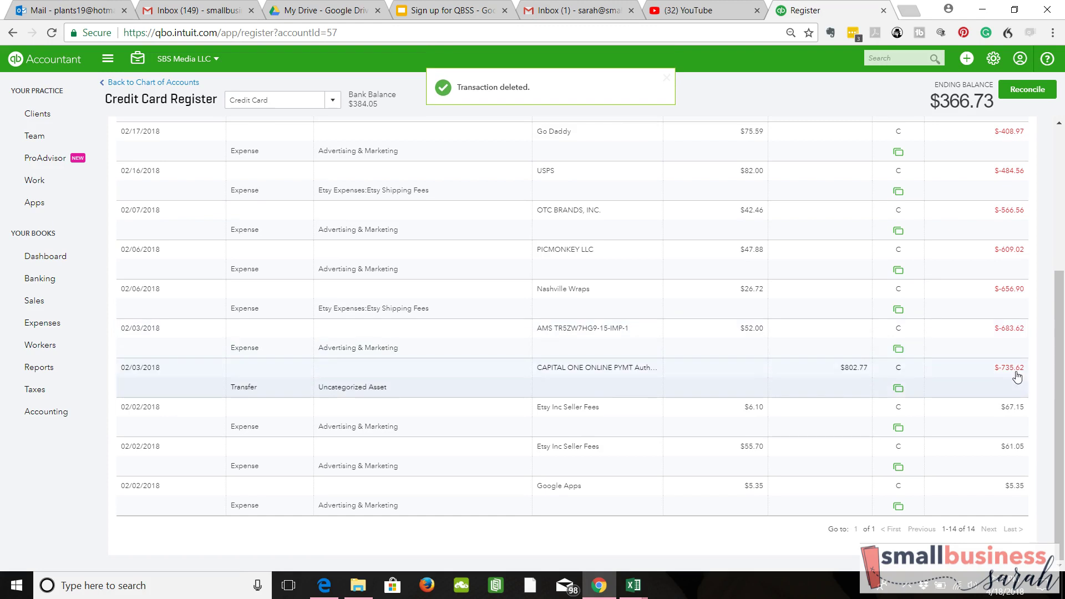
left_click_drag(1060, 452, 1062, 280)
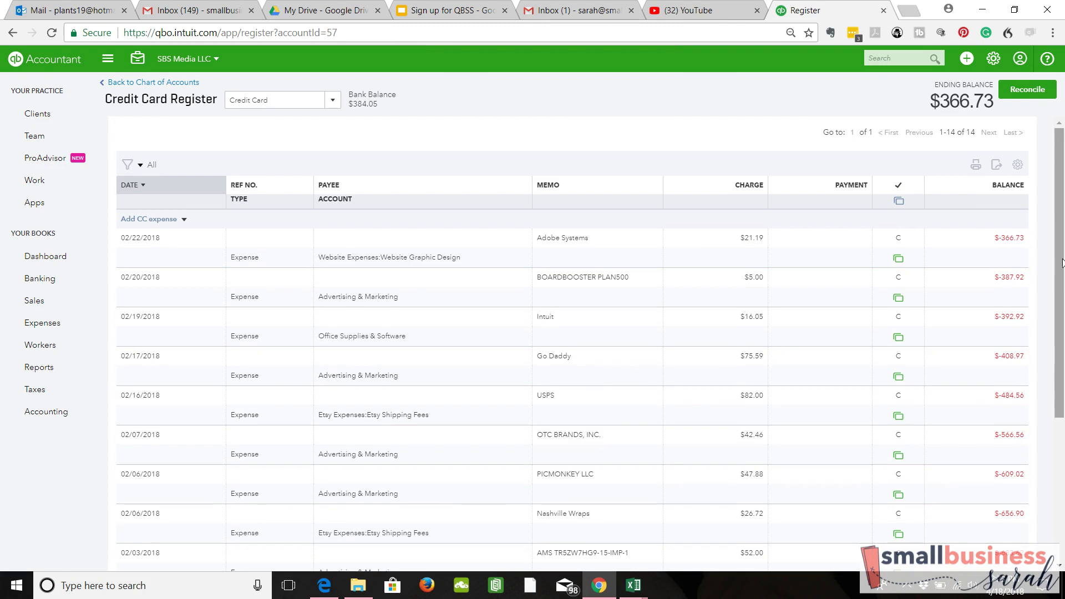
scroll(1062, 263, "down", 4)
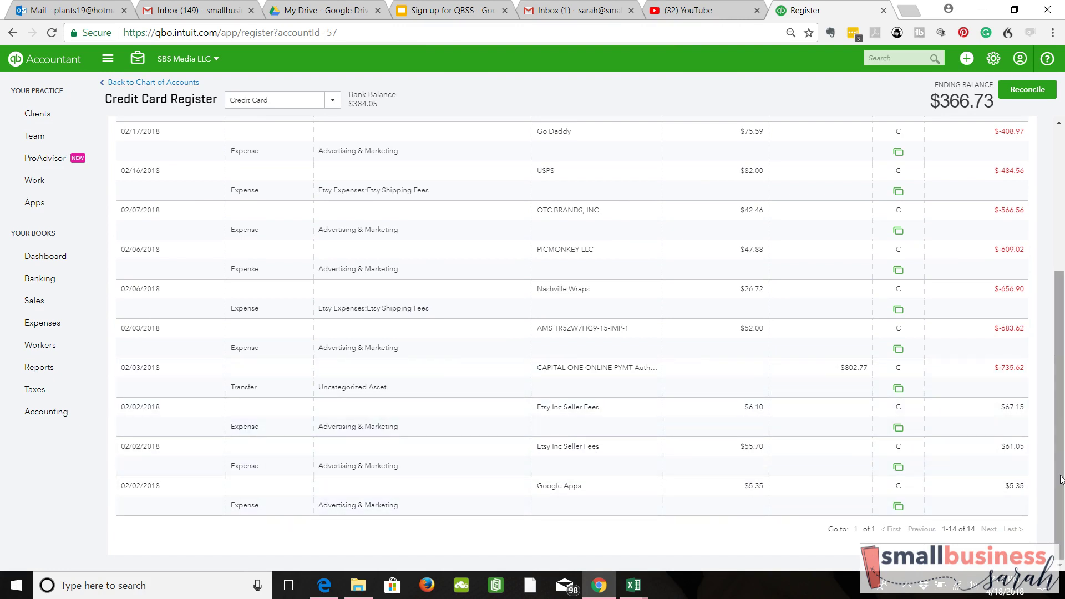
left_click_drag(1060, 480, 1061, 403)
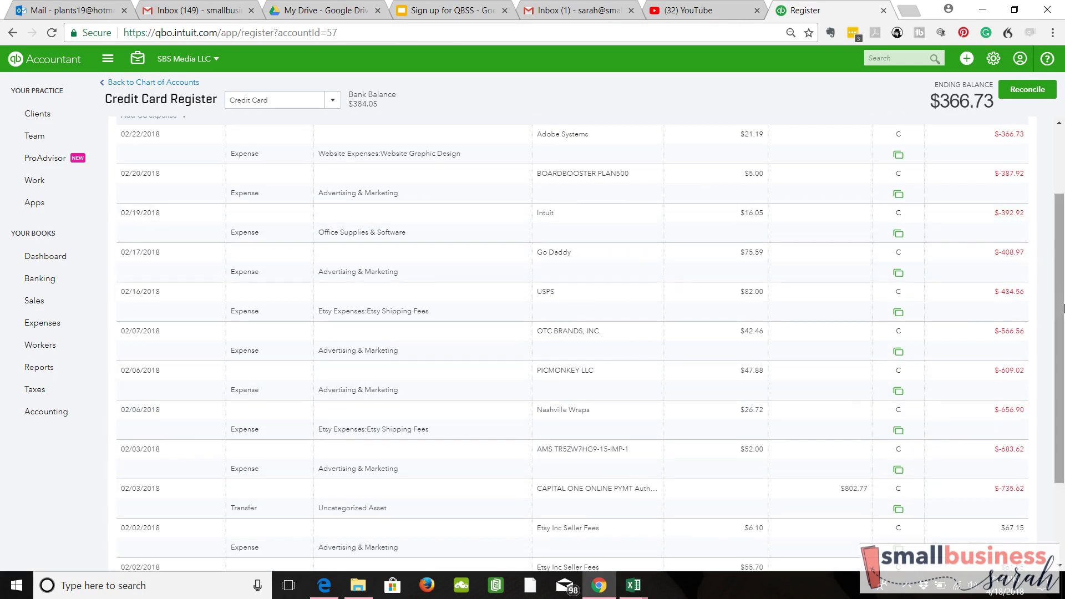
left_click_drag(1060, 326, 1062, 167)
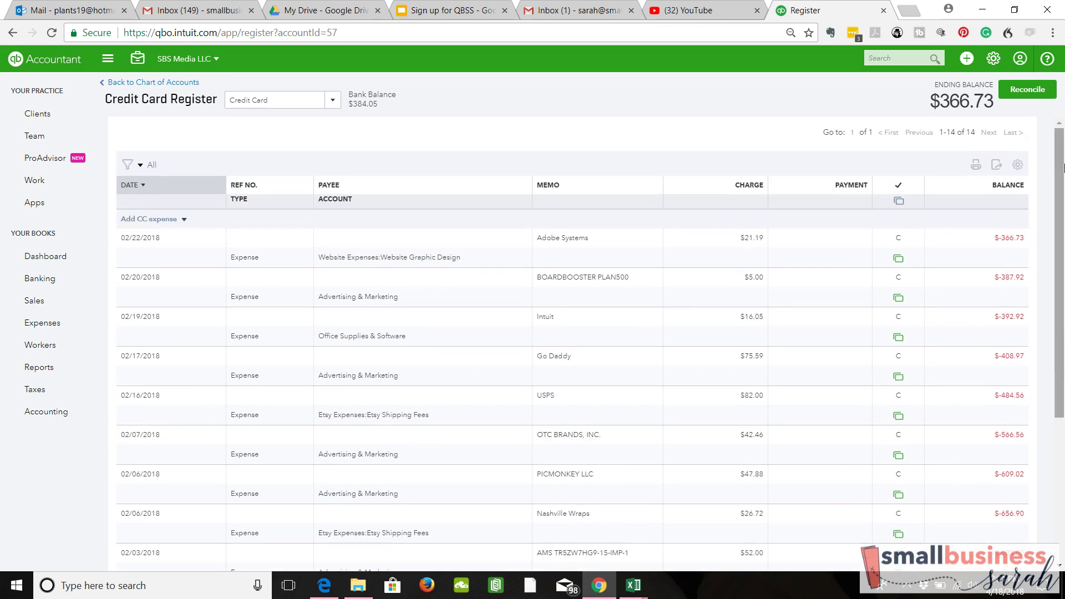
Create a new journal entry and set its journal date to 02/01/2018
left_click(968, 61)
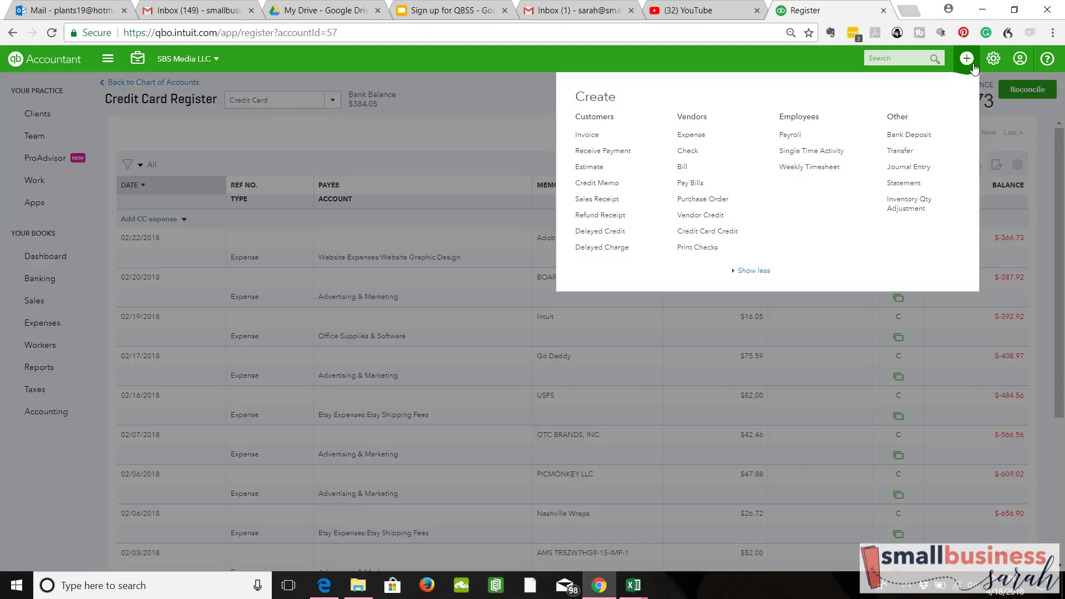
left_click(909, 167)
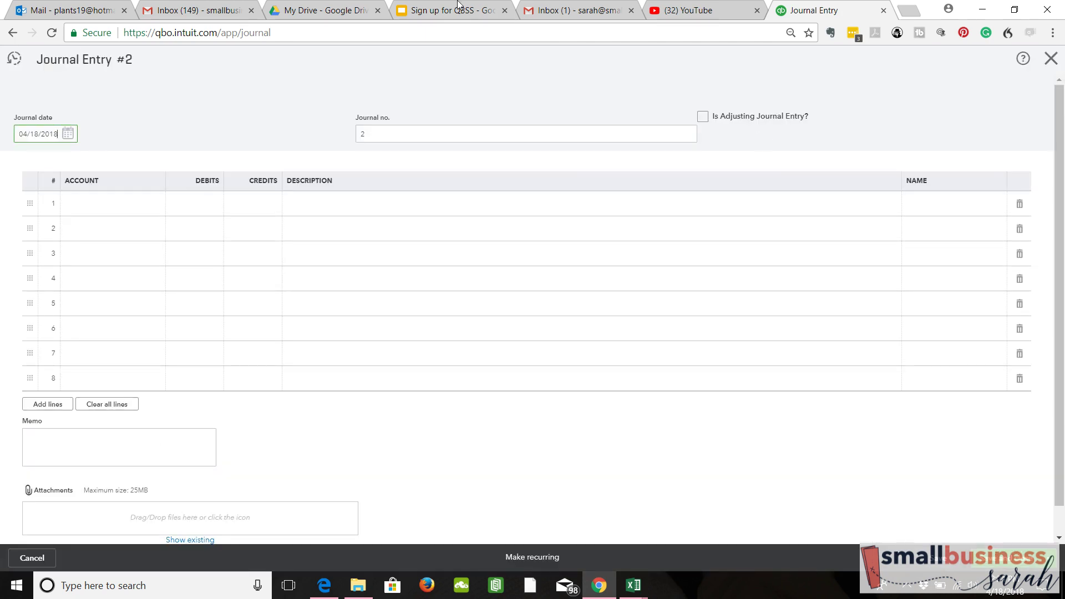
left_click(68, 137)
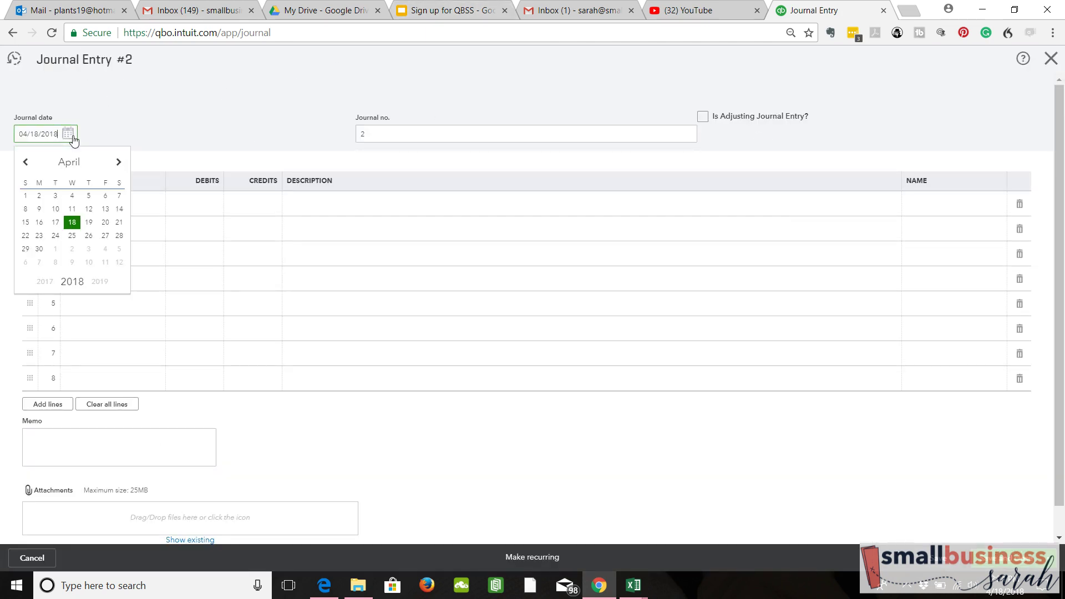
left_click(26, 165)
left_click(26, 164)
left_click(26, 165)
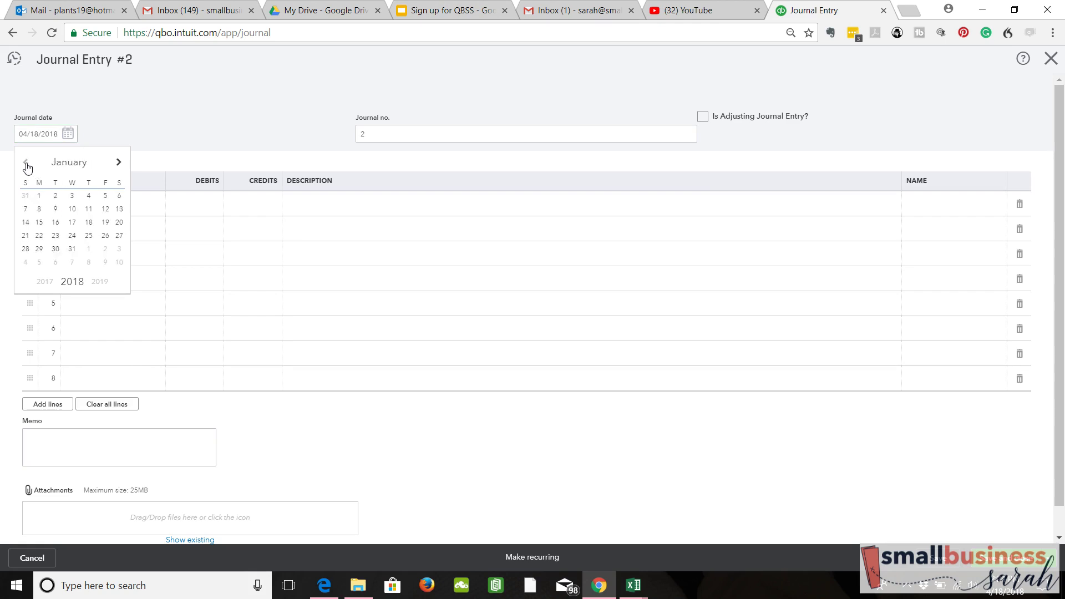
left_click(118, 164)
left_click(88, 197)
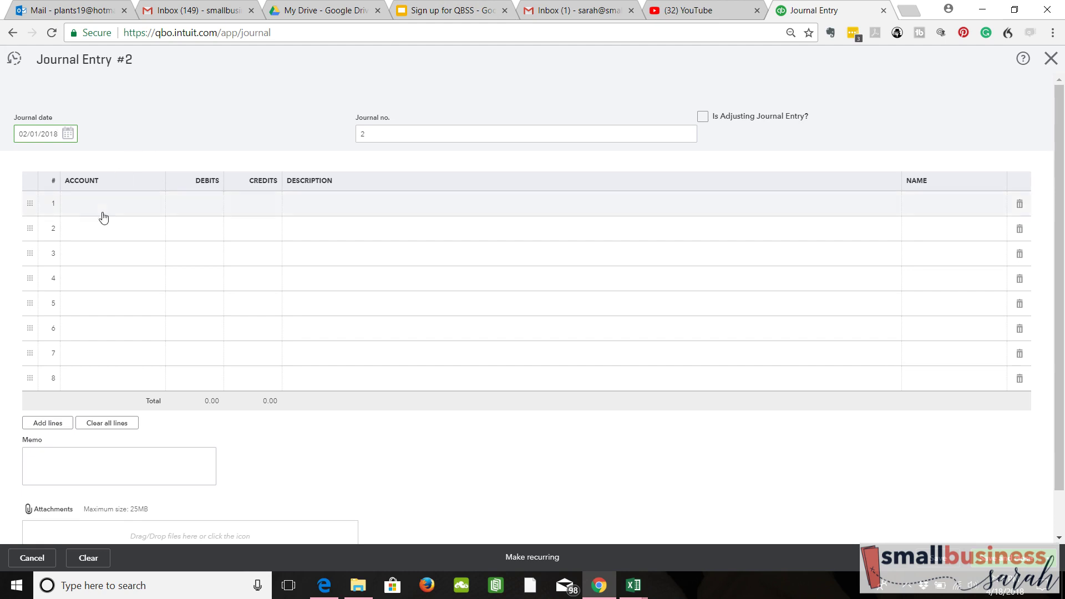
On line 1 of the journal entry, select the PayPal Account and enter a debit of 658.92
left_click(162, 211)
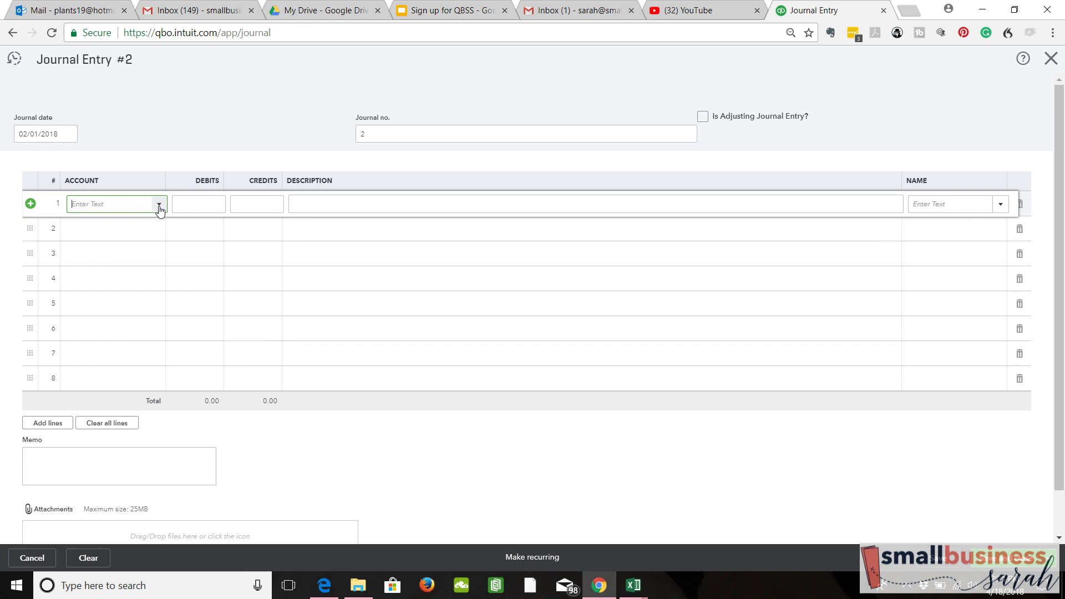
left_click(160, 208)
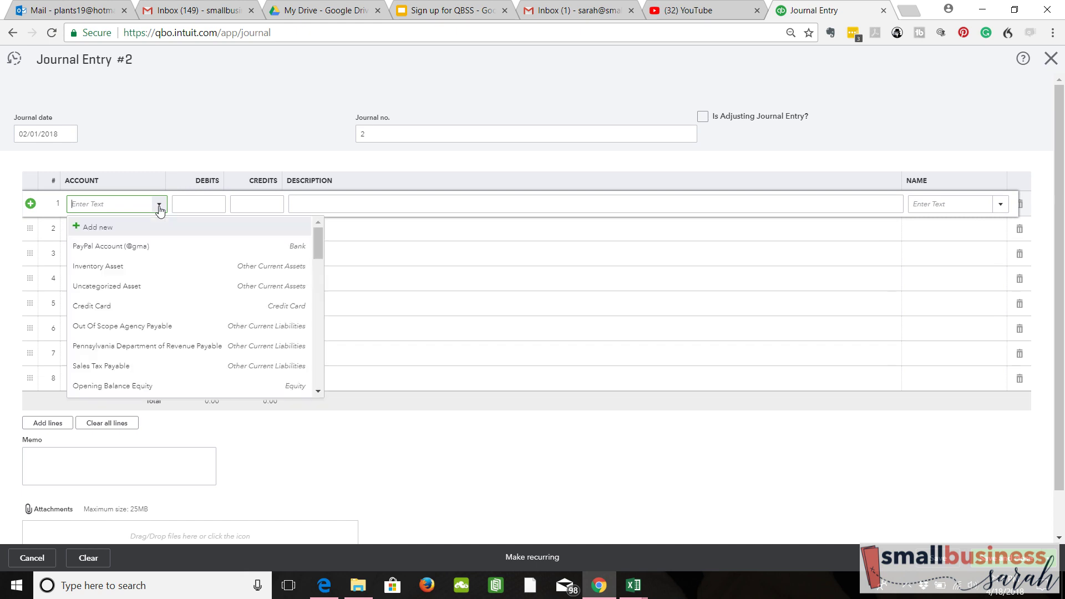
left_click(191, 248)
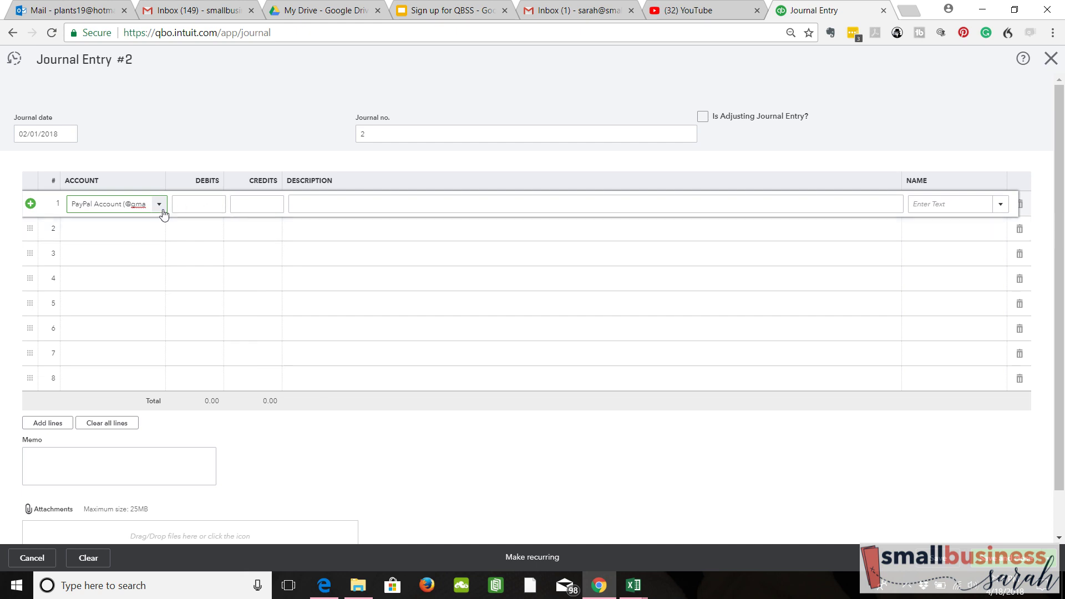
left_click(208, 206)
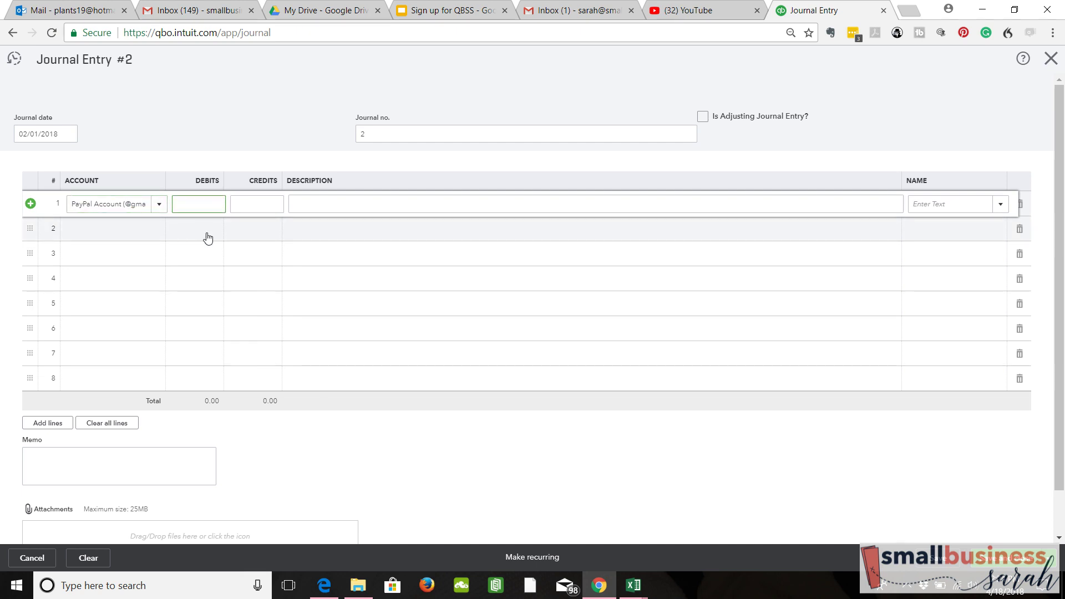
type(".92")
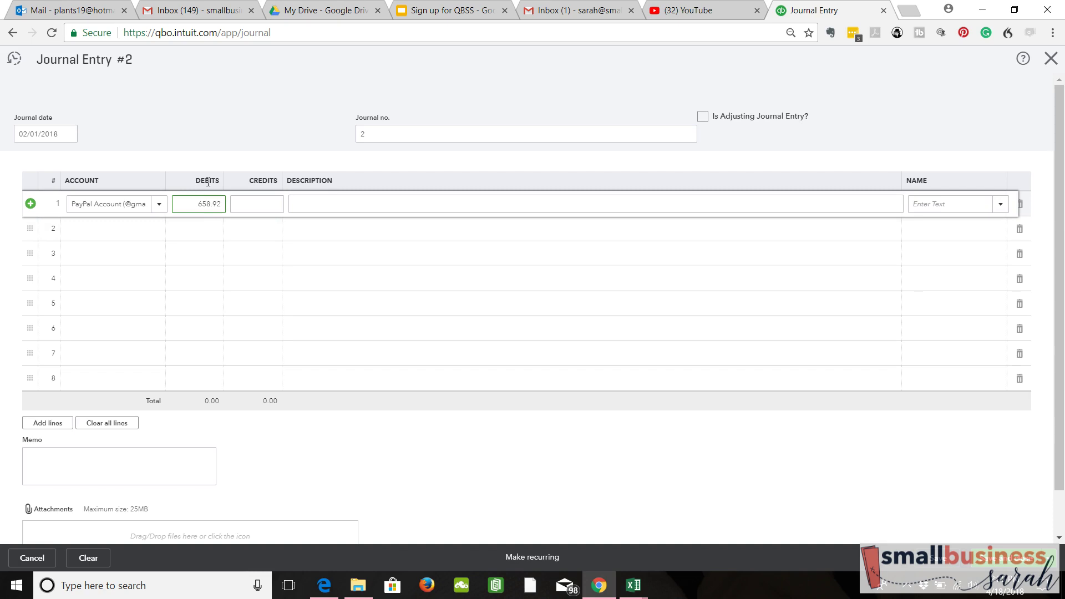
left_click(159, 205)
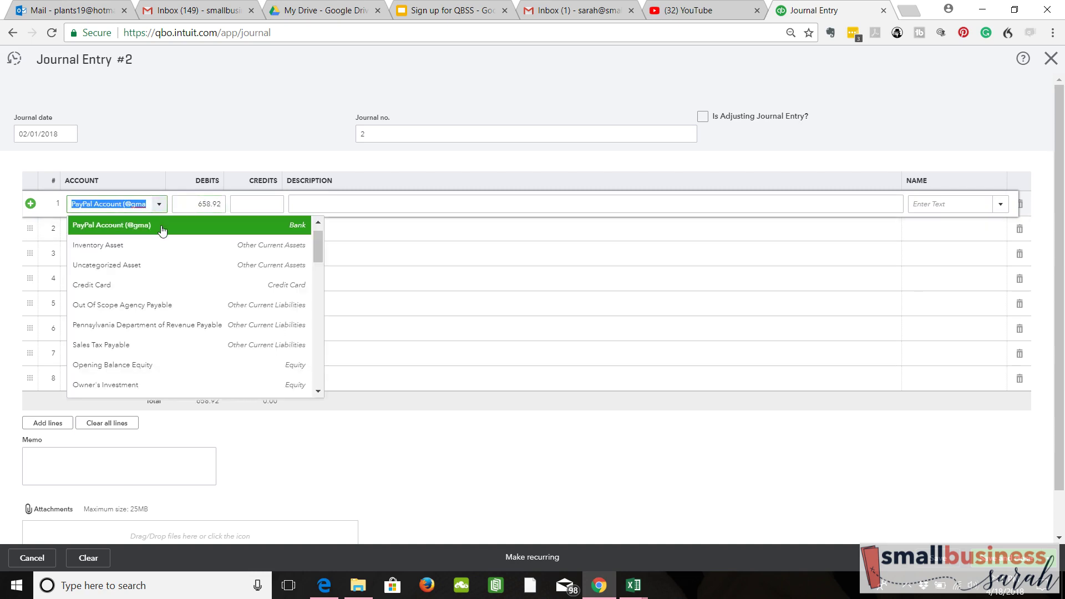
left_click(162, 227)
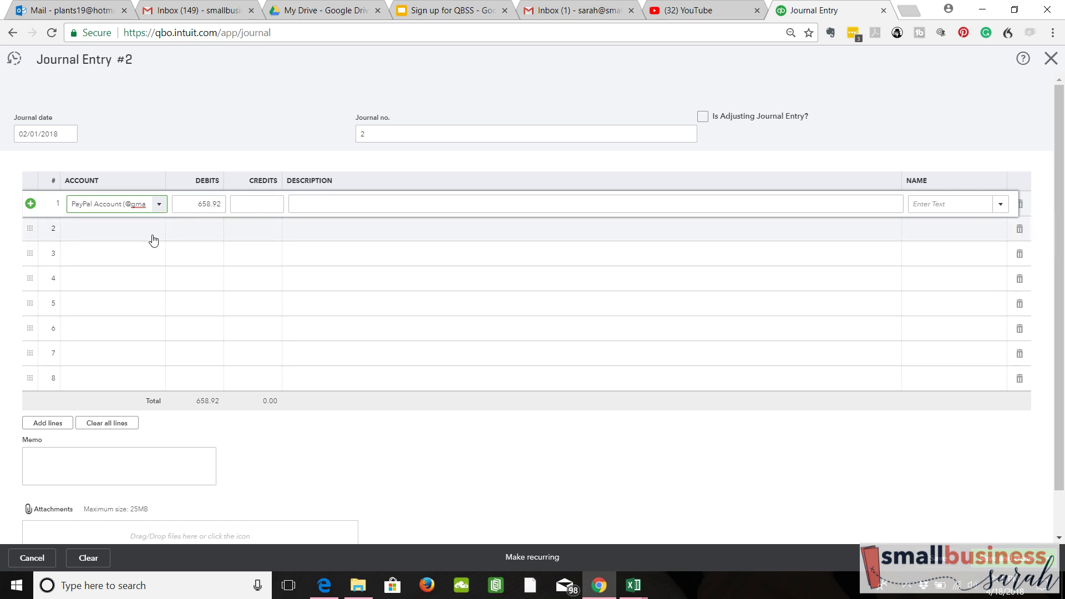
On line 2 of the journal entry, select the Credit Card account and set its credit to 891.70
left_click(154, 240)
left_click(155, 236)
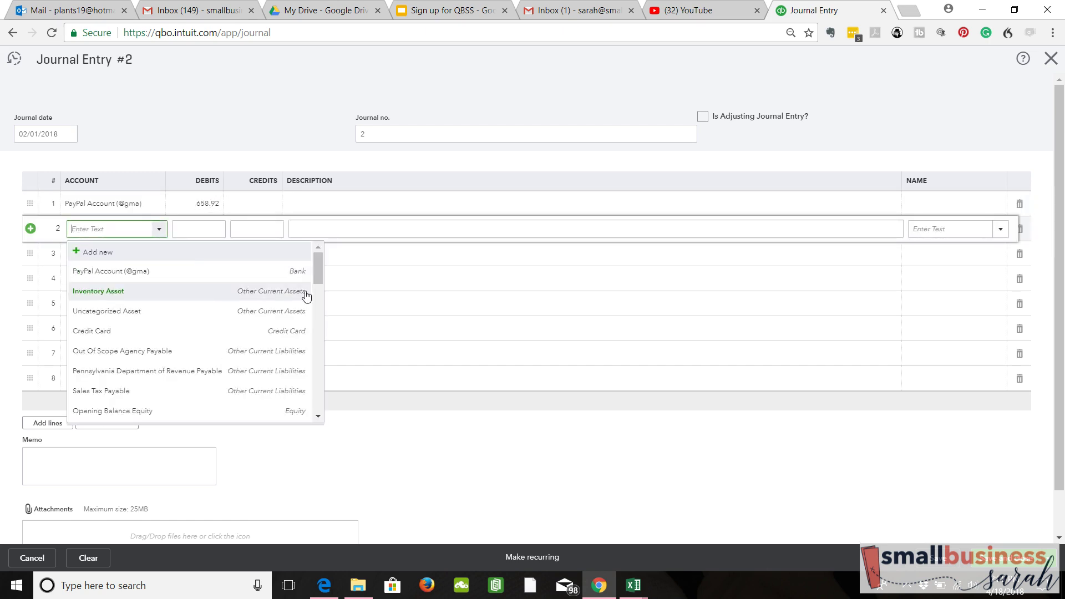
left_click(265, 335)
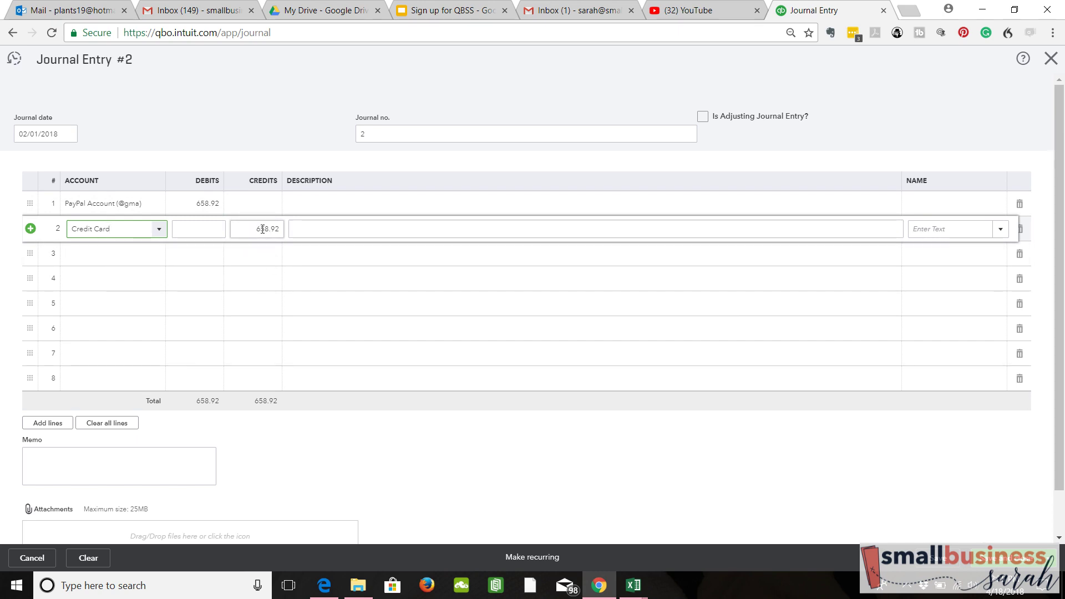
left_click(252, 229)
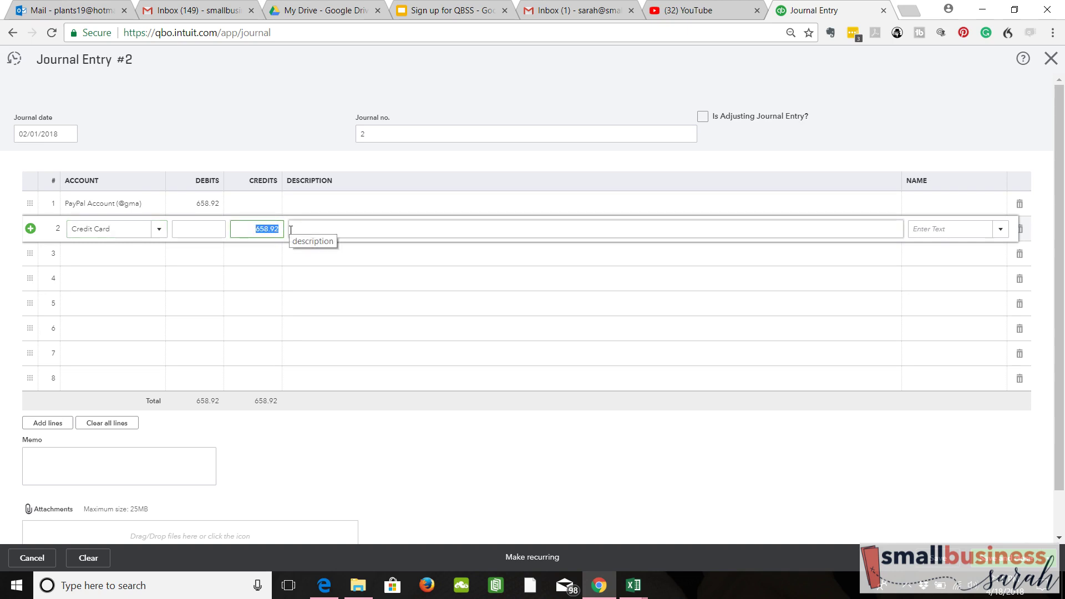
type("891.70")
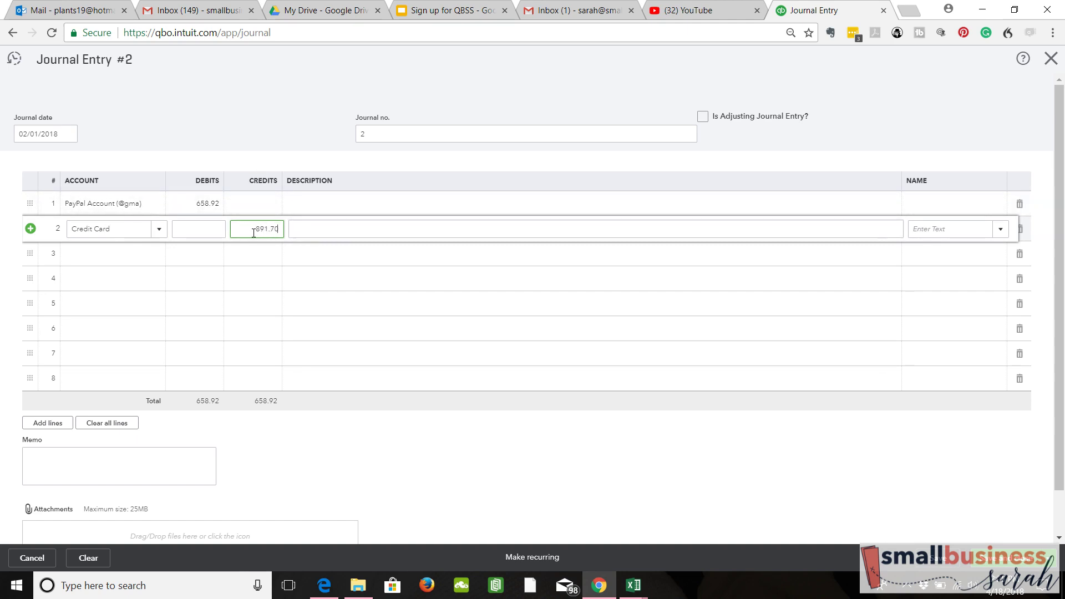
On line 3 of the journal entry, select Sales Tax Payable and enter a credit of 21.63
left_click(158, 256)
left_click(159, 253)
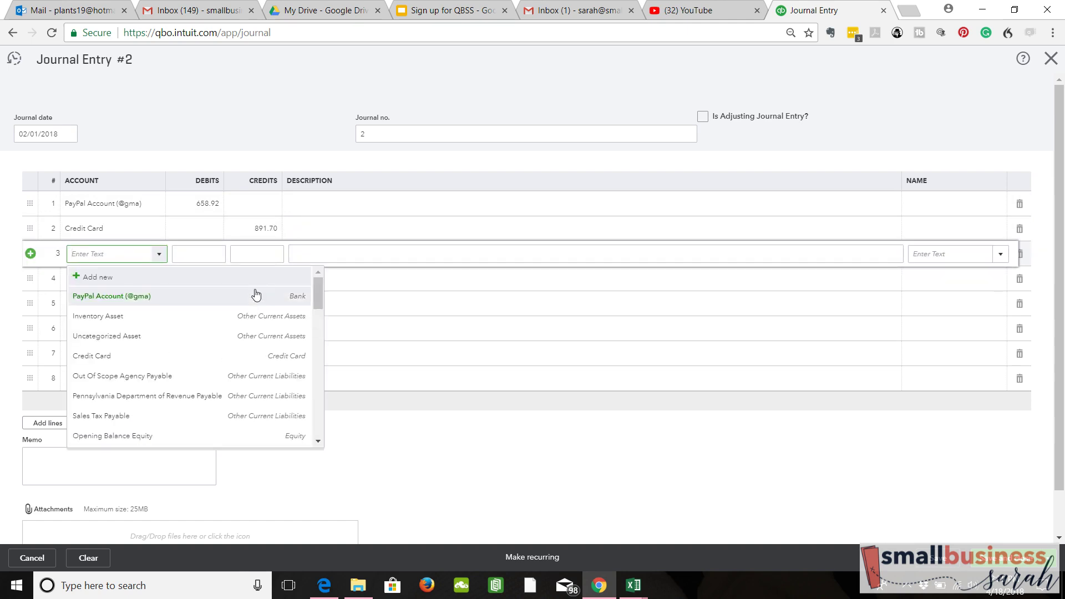
left_click(157, 423)
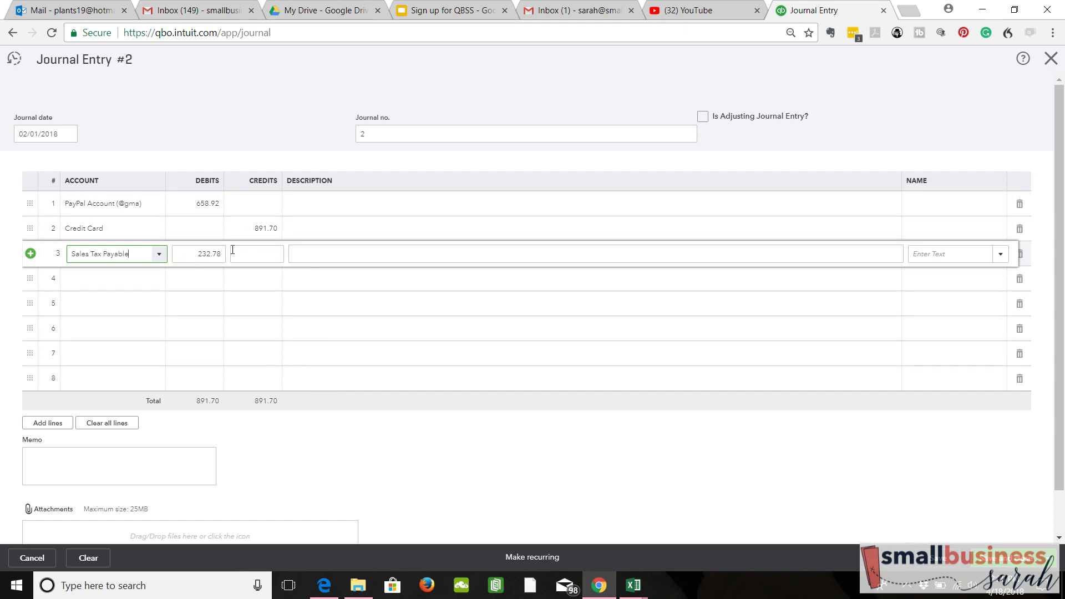
left_click(262, 254)
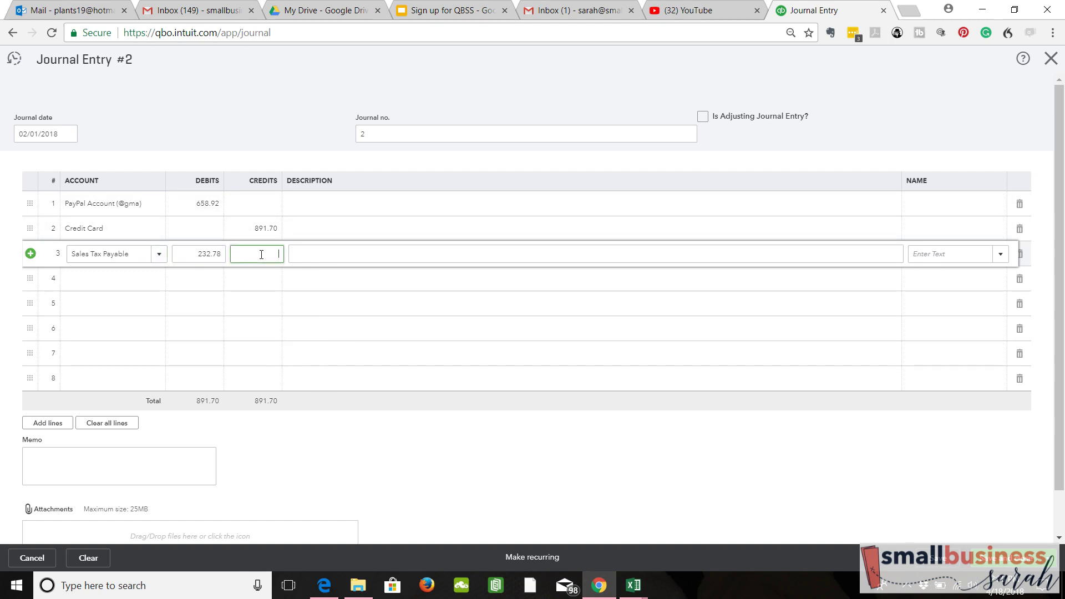
type("21.63")
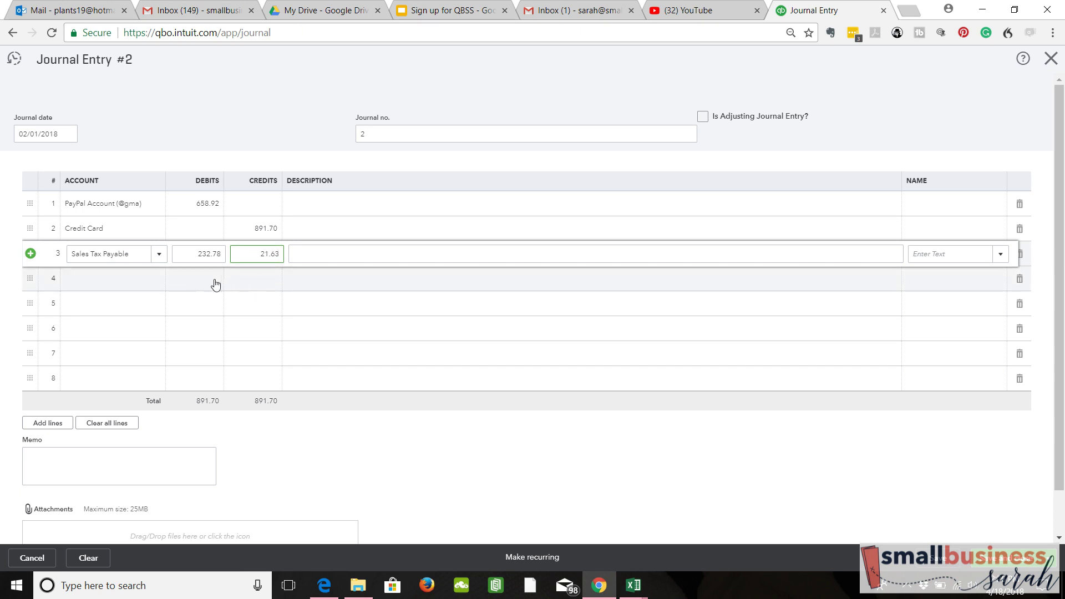
On line 4 of the journal entry, select Opening Balance Equity and keep the balancing debit of 254.41
left_click(159, 285)
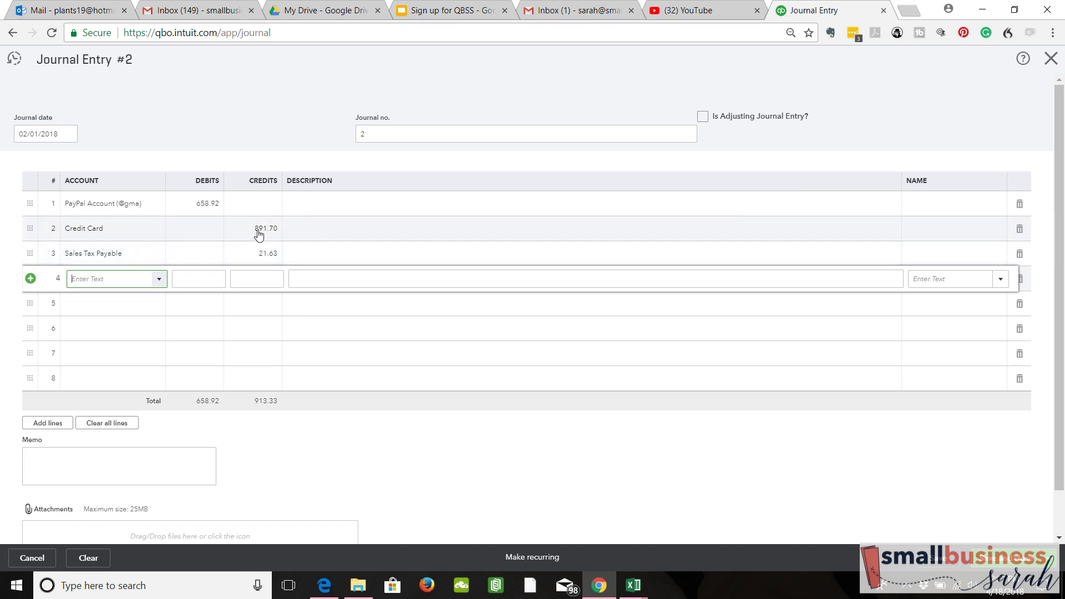
left_click(159, 279)
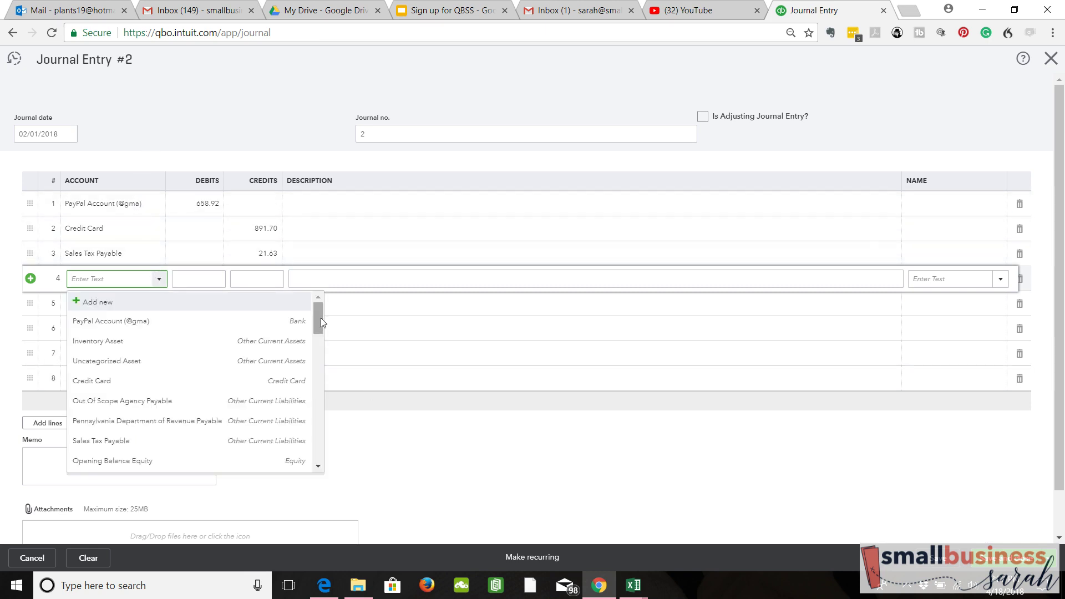
left_click_drag(321, 318, 320, 331)
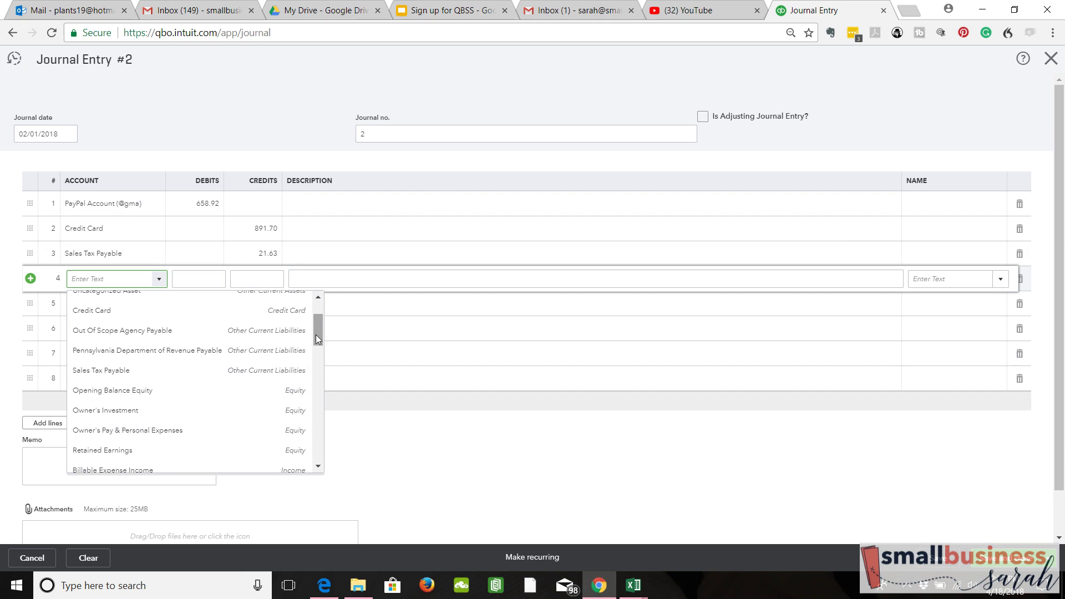
left_click_drag(317, 328, 317, 316)
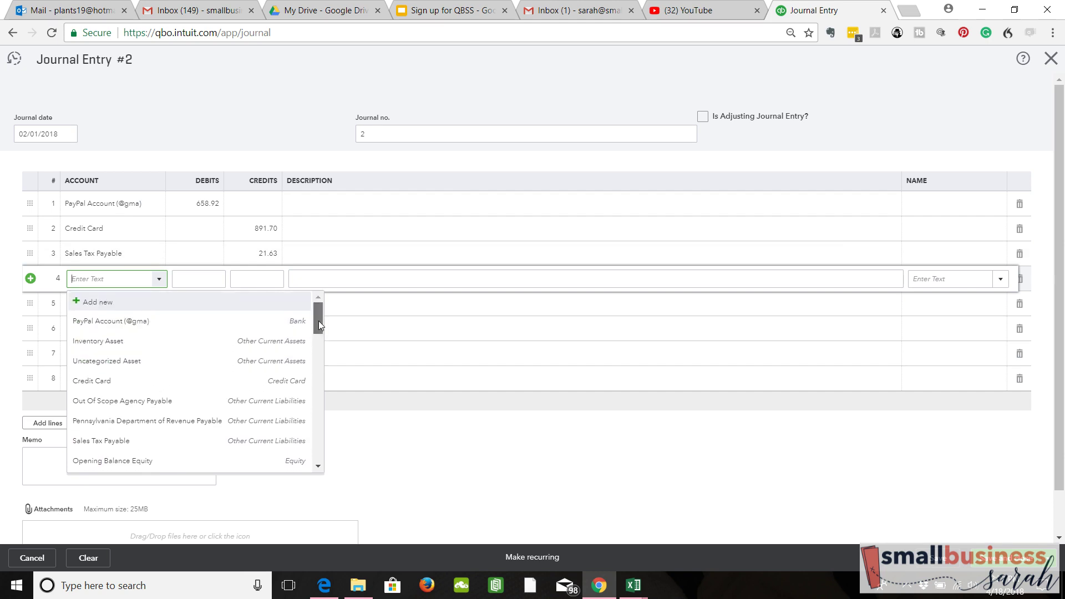
scroll(319, 324, "down", 1)
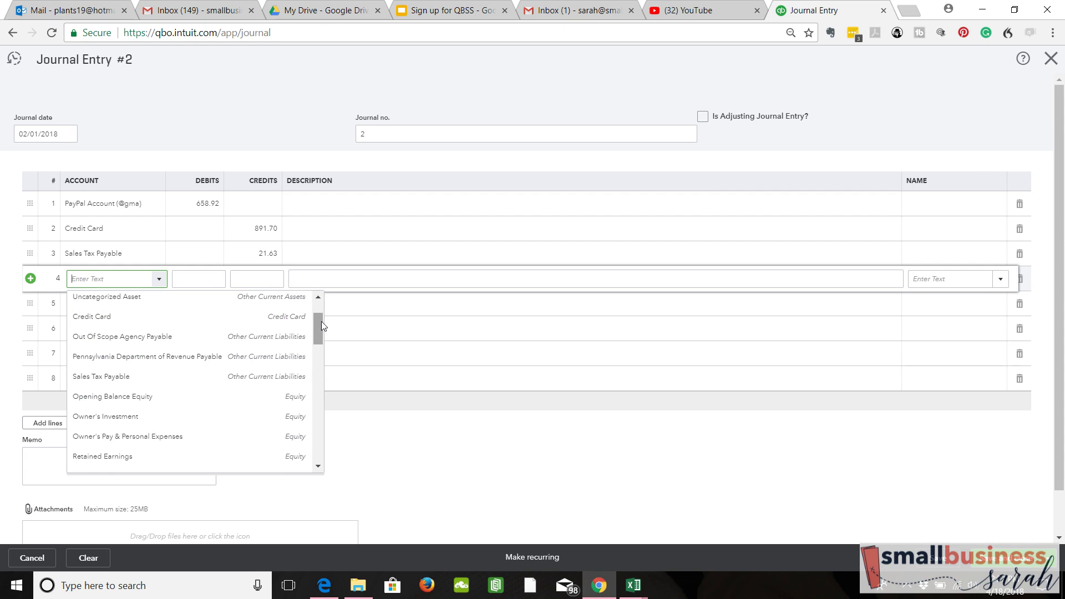
left_click_drag(321, 322, 321, 327)
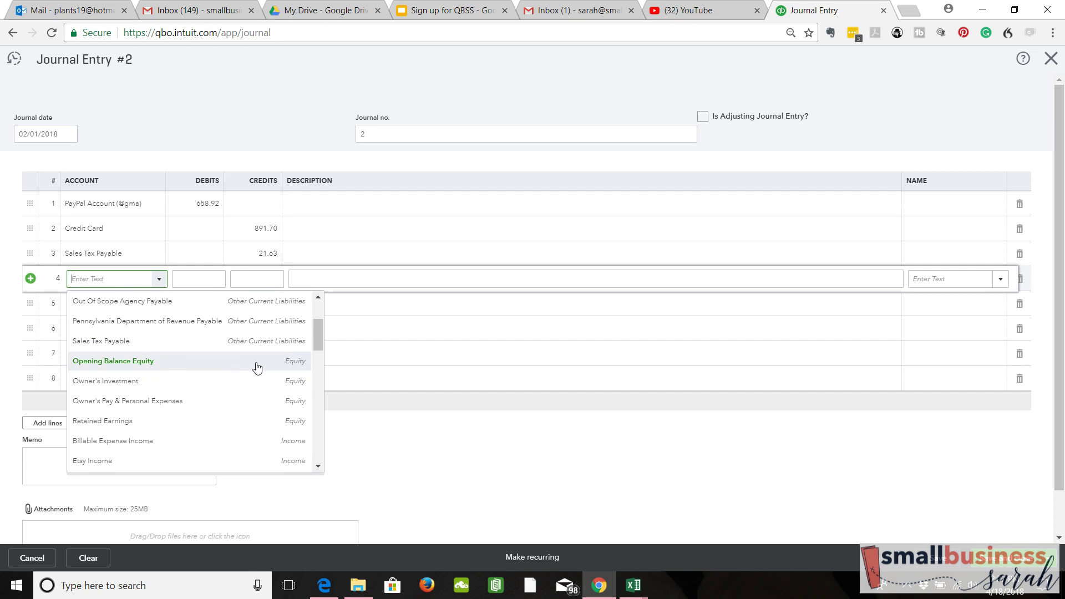
left_click(304, 365)
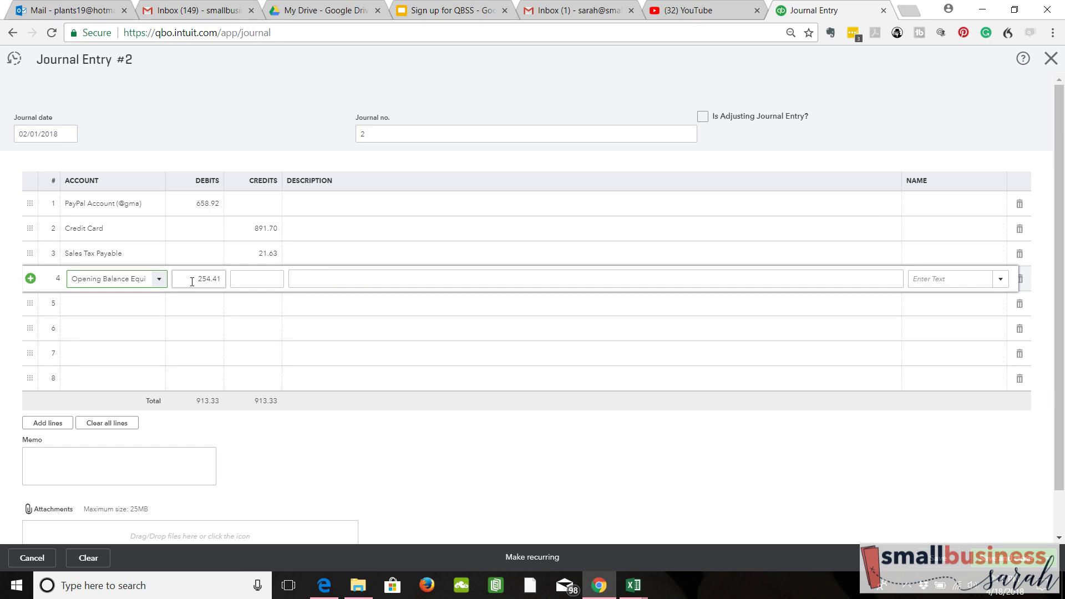
left_click(271, 285)
left_click(275, 279)
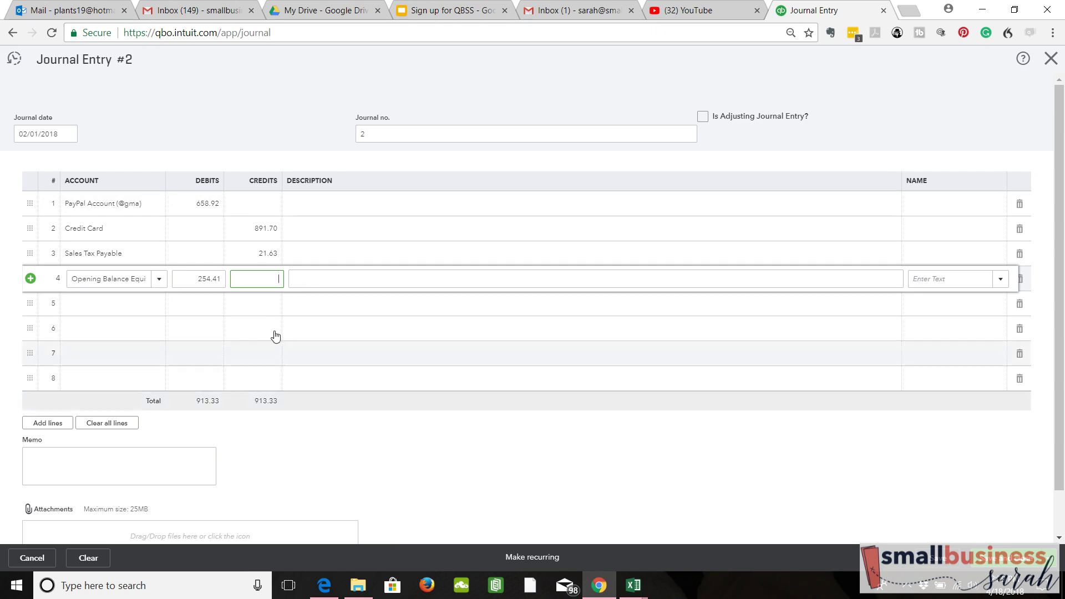
Describe the PayPal line as "opening balance equity", then save and close the journal entry
left_click(321, 210)
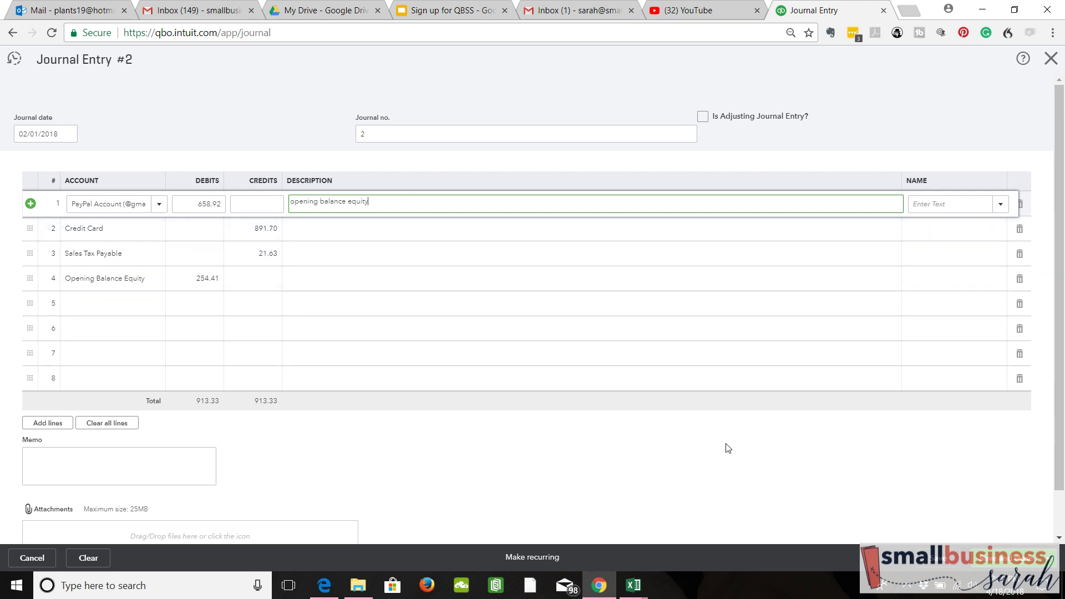
left_click(992, 563)
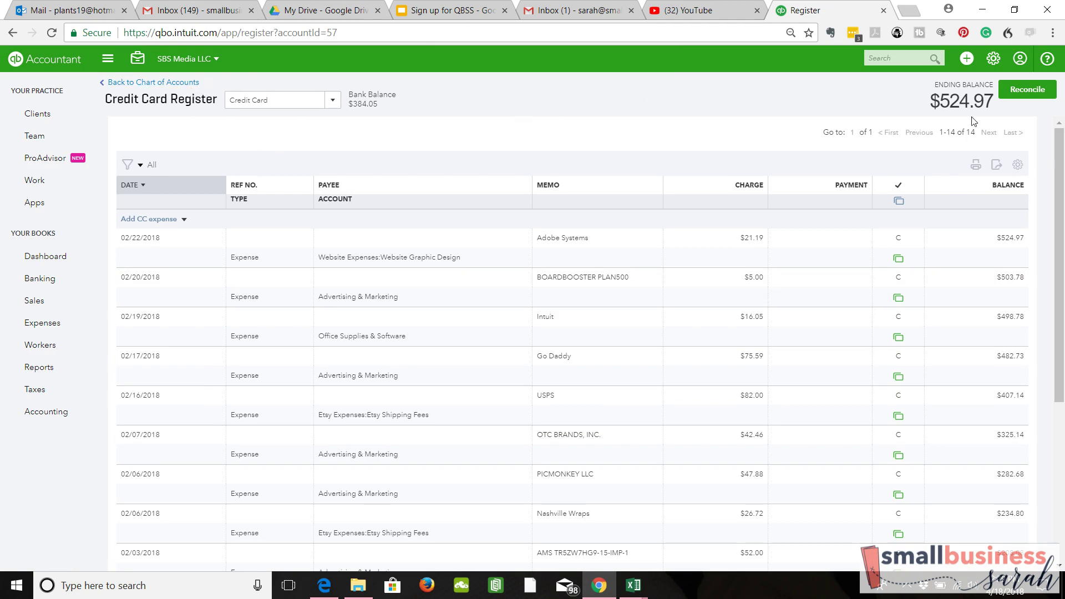
Examine the Credit Card register down to the 02/01/2018 journal entry and its running balances
left_click_drag(1060, 169, 1060, 326)
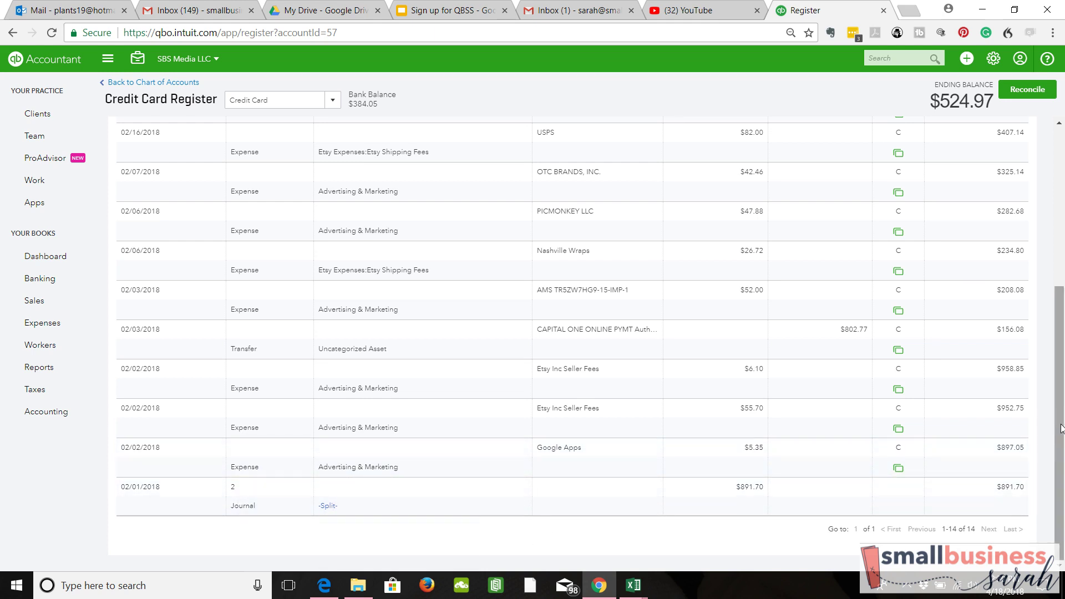
left_click_drag(1060, 429, 1063, 333)
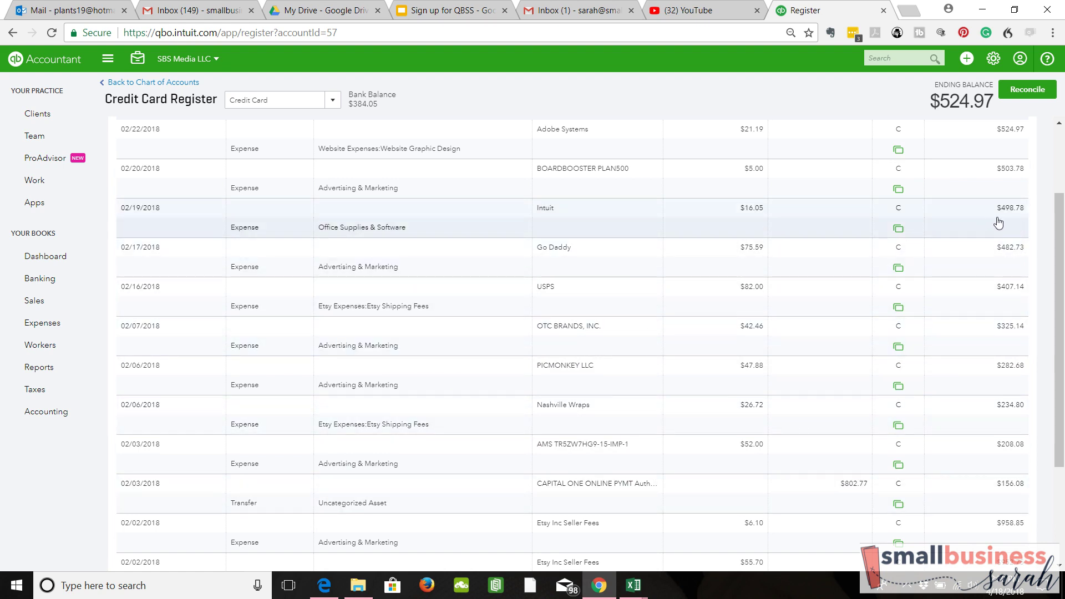
left_click_drag(1060, 275, 1060, 108)
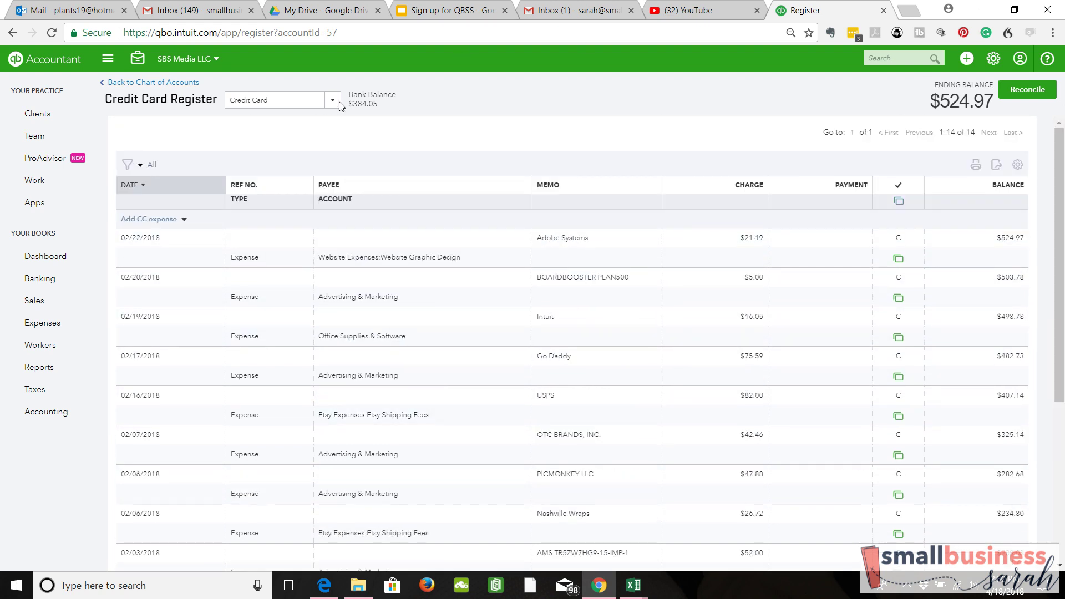
Open the Banking page and examine the Credit Card transactions awaiting review down to the oldest one
left_click(61, 285)
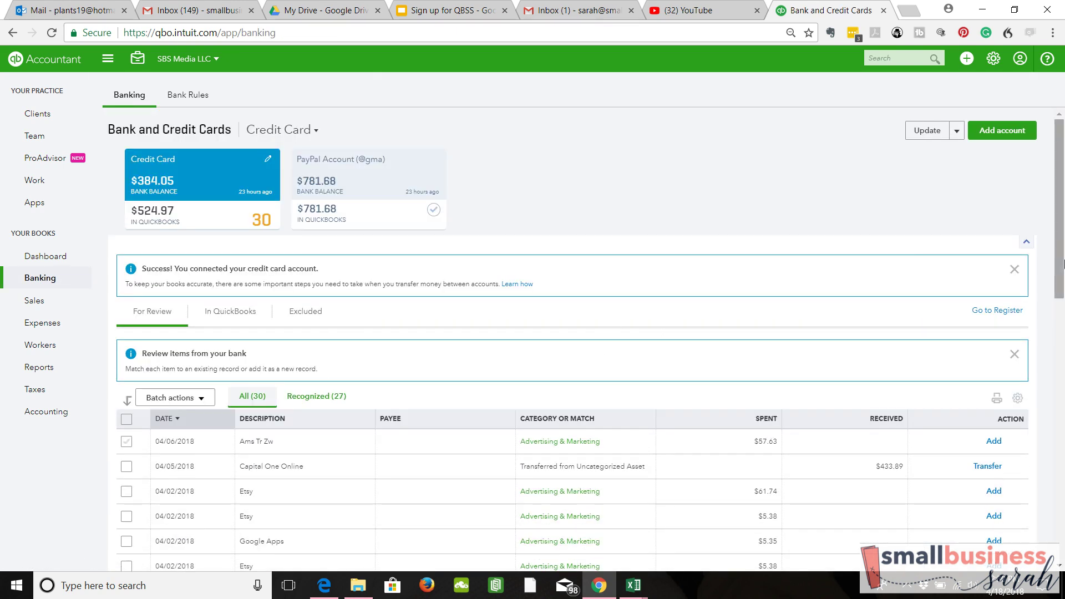
left_click_drag(1060, 210, 1059, 249)
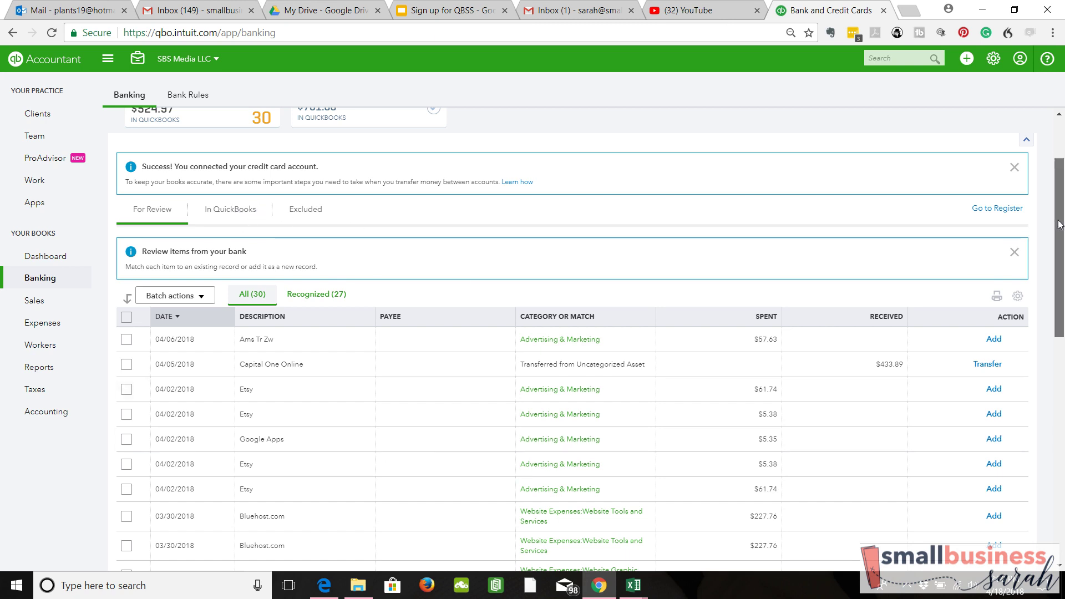
left_click_drag(1060, 225, 1059, 448)
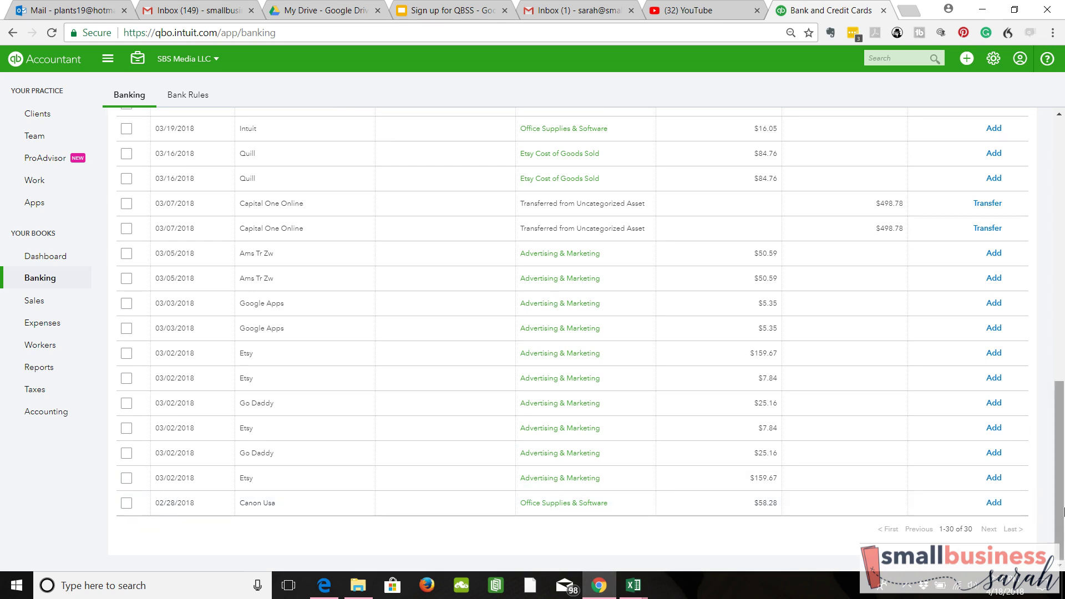
left_click_drag(1064, 527, 1062, 246)
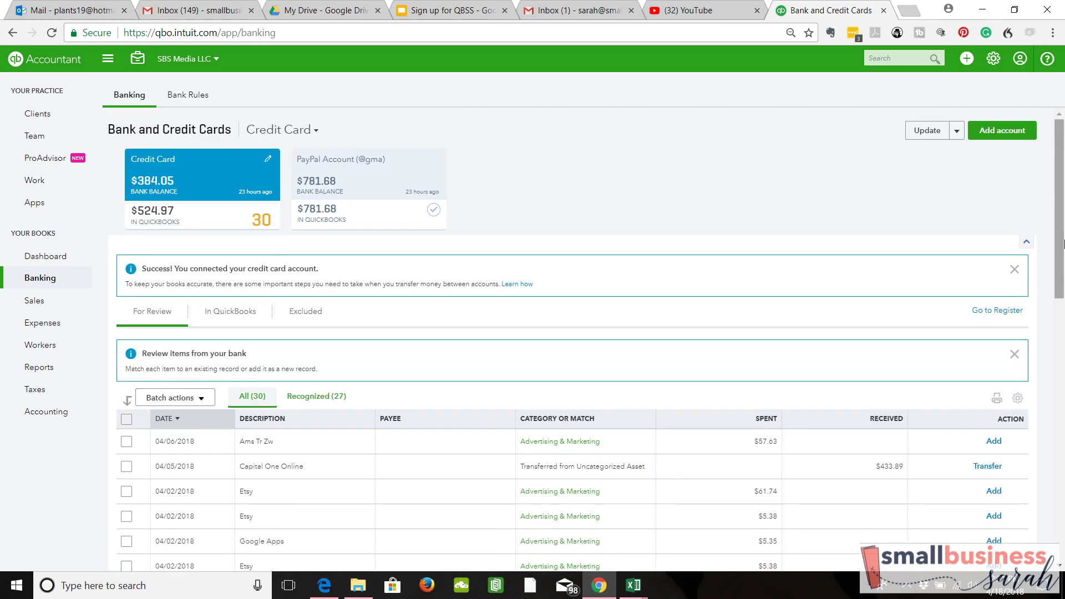
Return to the Credit Card register and recheck its entries from the 02/01/2018 journal up to the newest charge
left_click(997, 311)
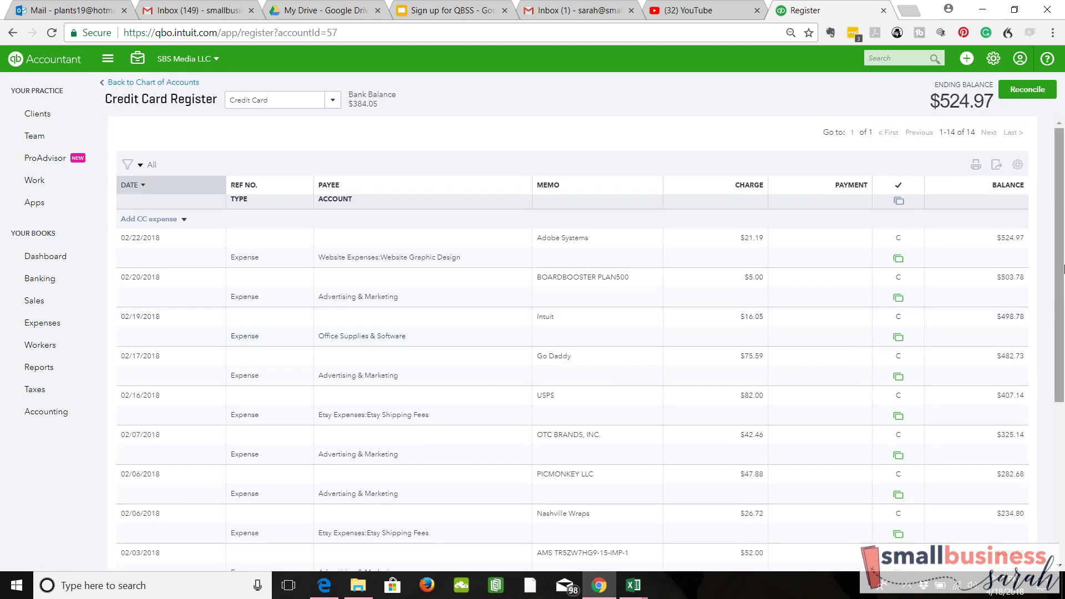
left_click_drag(1062, 258, 1052, 459)
left_click(1047, 485)
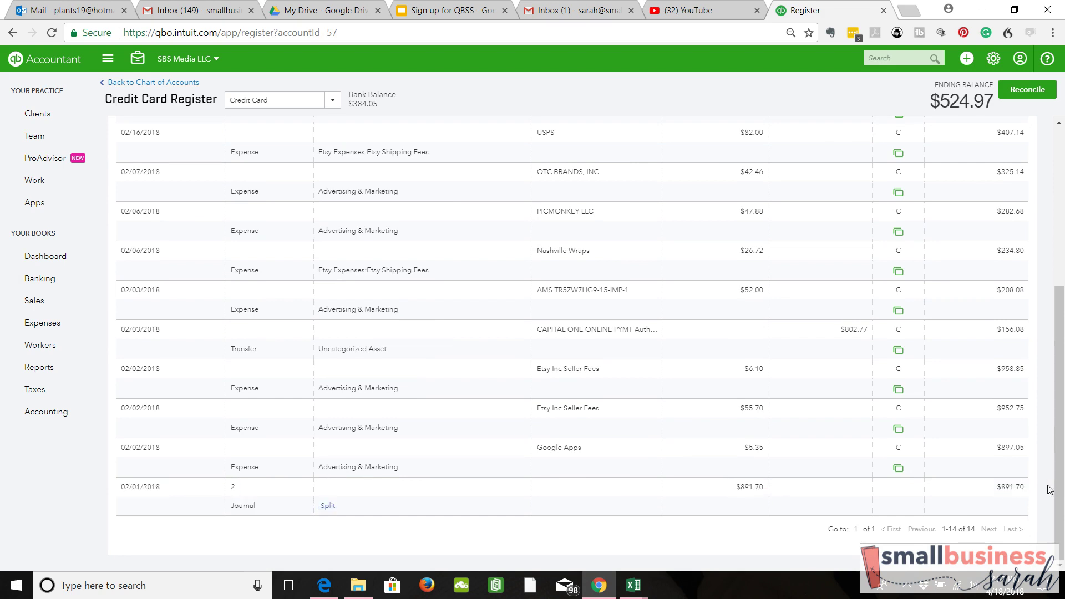
scroll(1052, 361, "up", 1)
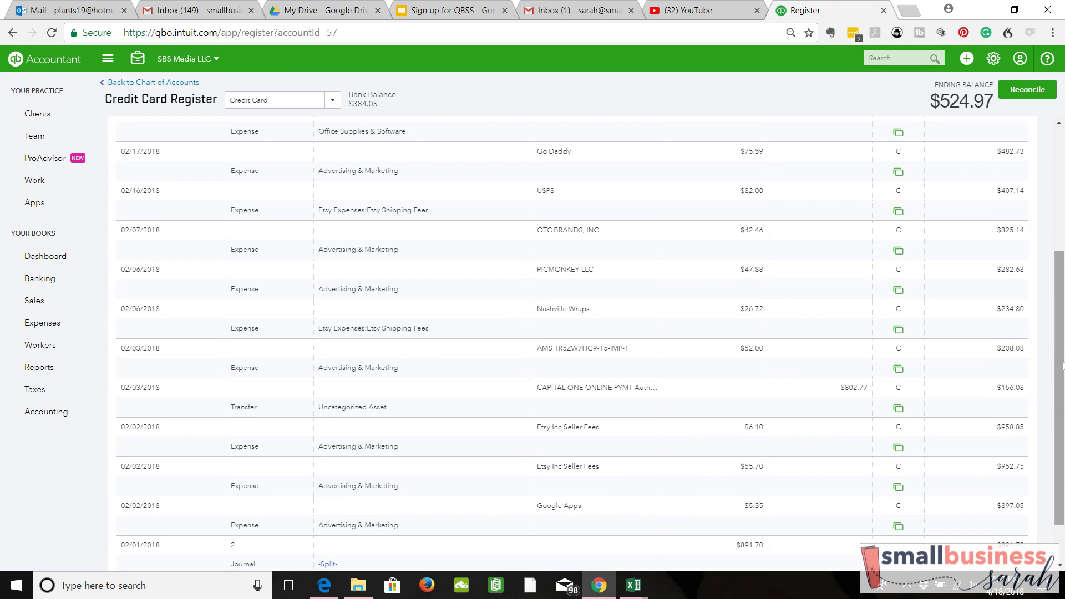
scroll(1059, 366, "up", 4)
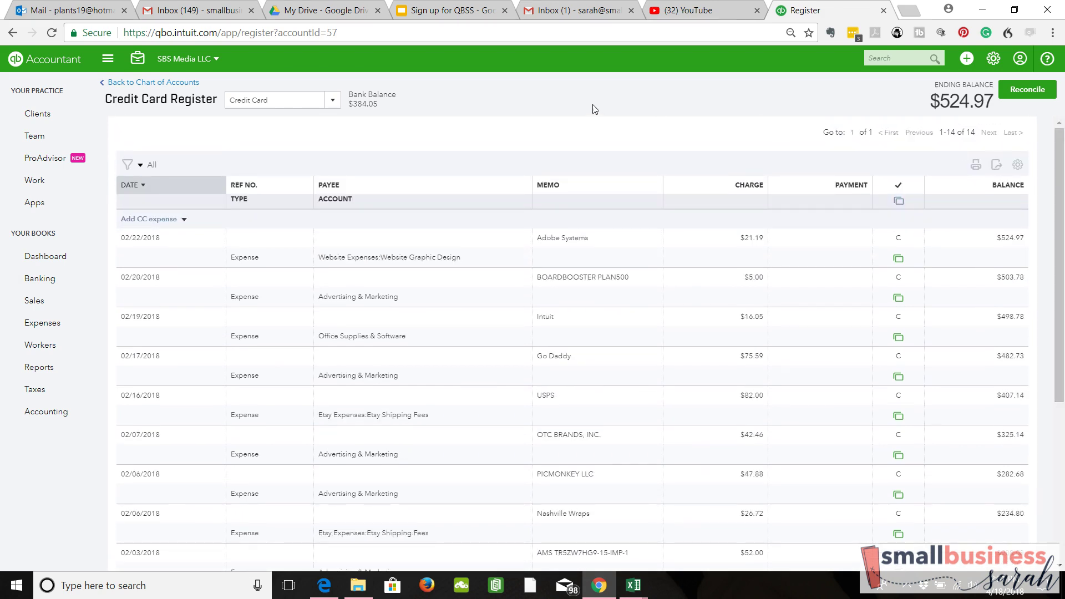
Switch to the PayPal Account register and check its entries down to the 02/01/2018 opening balance journal
left_click(332, 101)
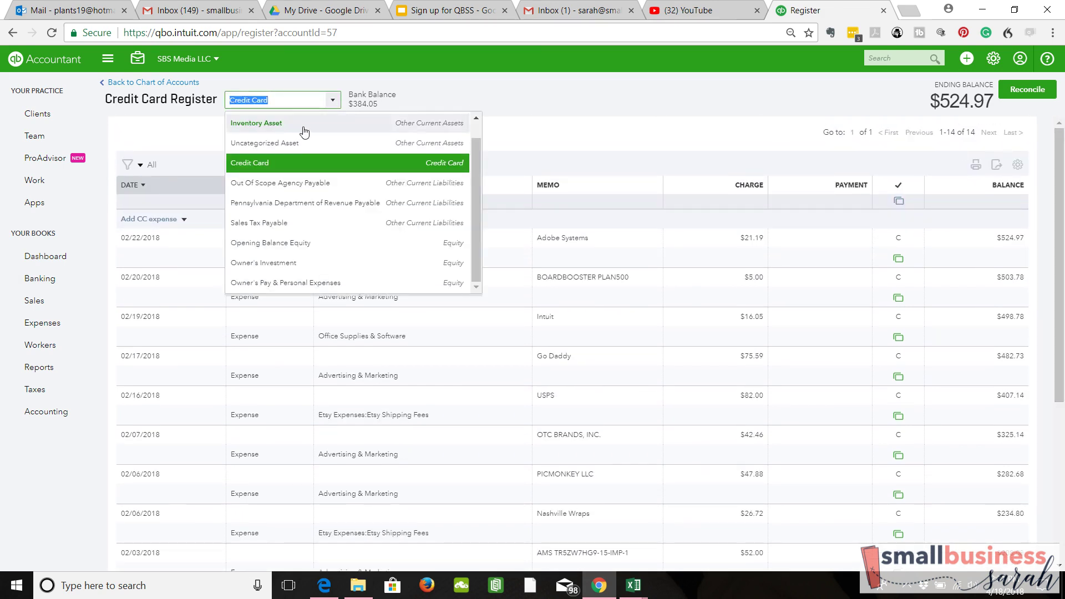
scroll(474, 189, "up", 1)
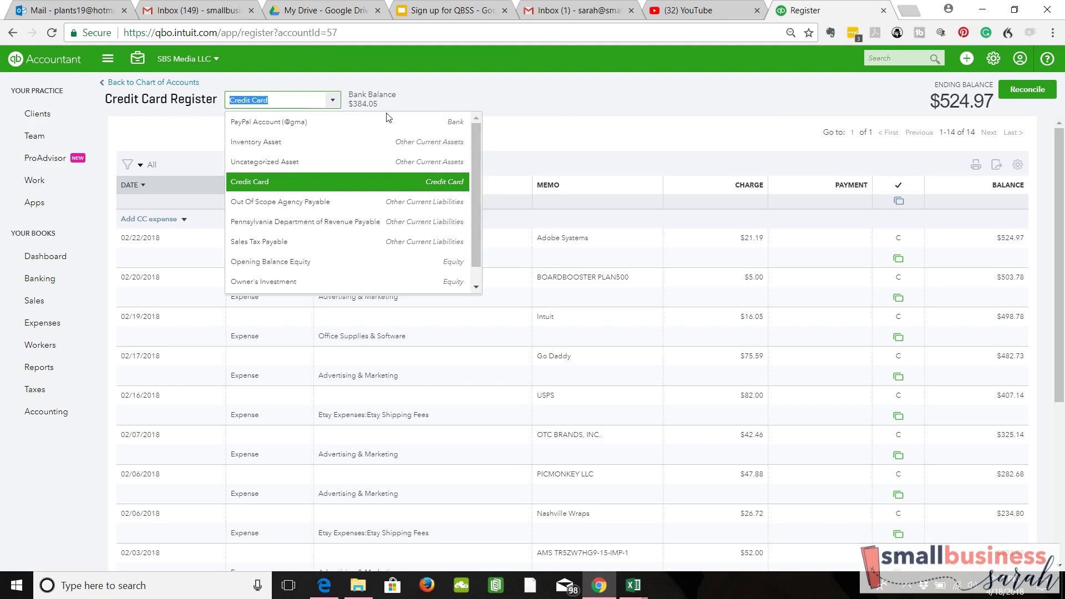
left_click(373, 122)
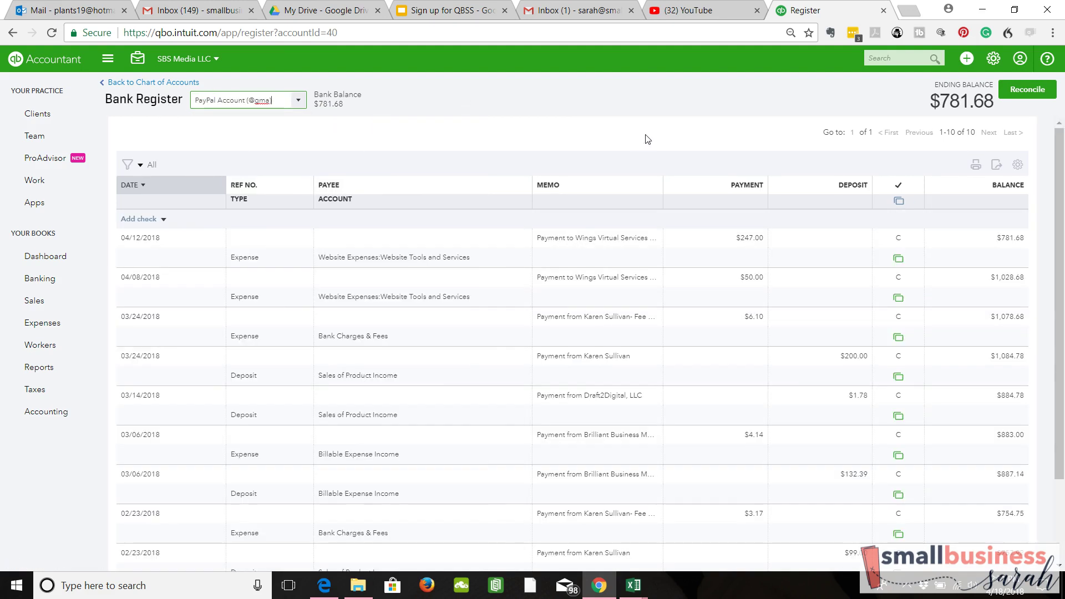
left_click_drag(1058, 201, 1063, 351)
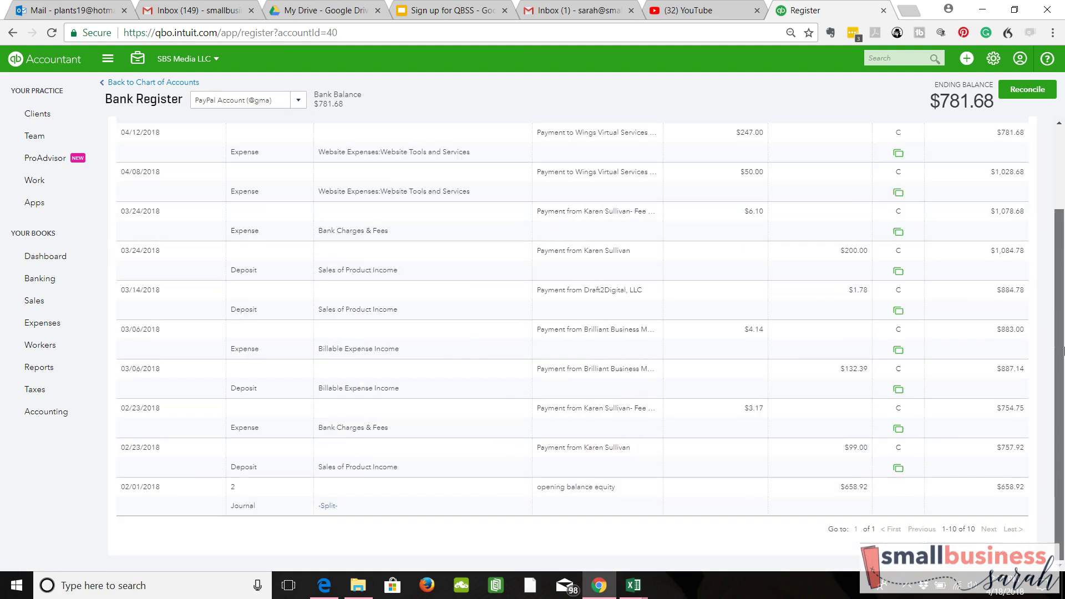